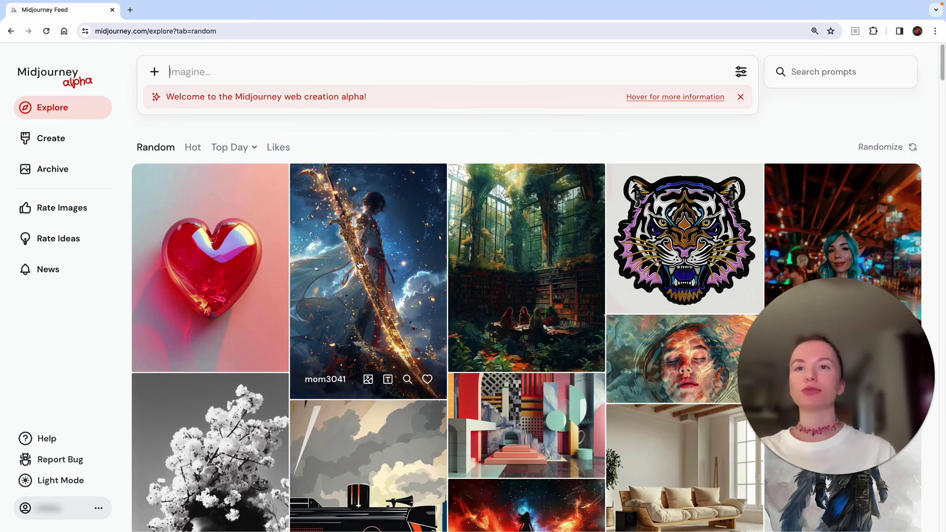
Step: Scroll the Explore Random feed, then select the Imagine prompt box for a new prompt
scroll(360, 266, down, 10)
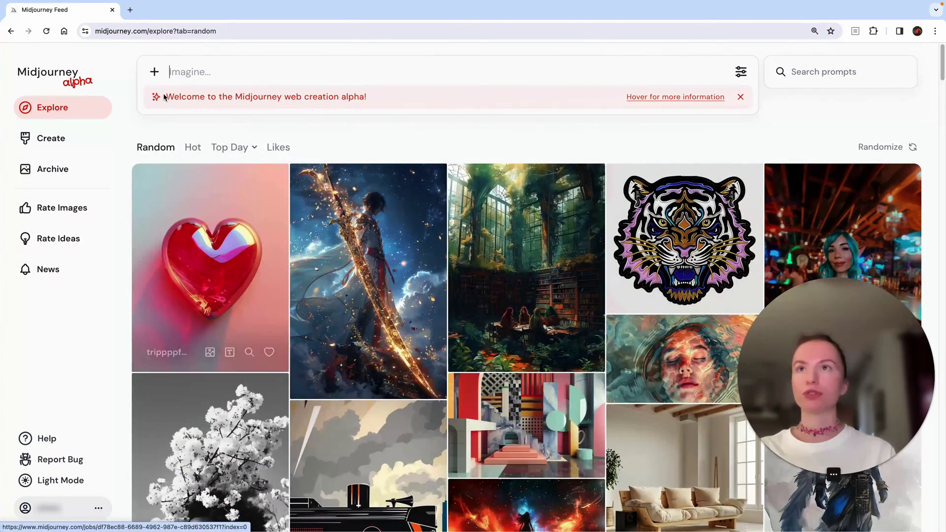
scroll(291, 351, down, 7)
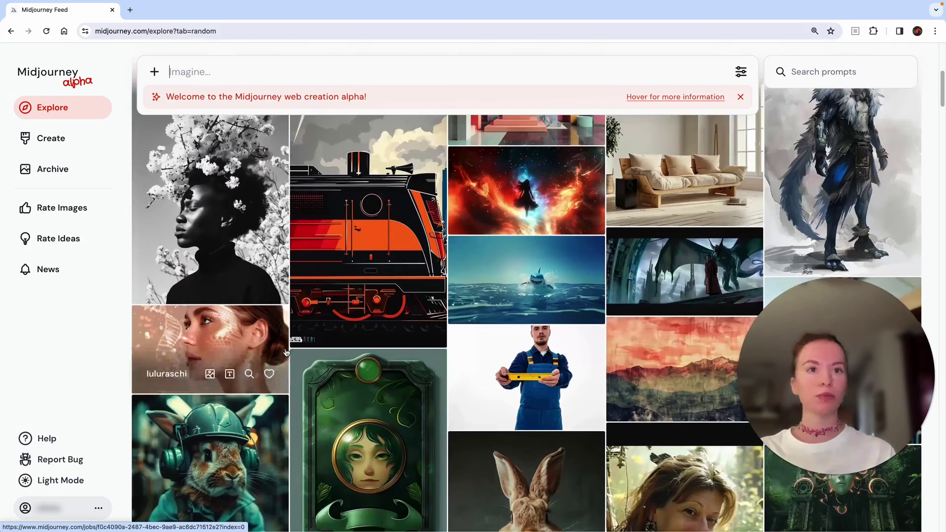
scroll(246, 320, up, 7)
click(235, 72)
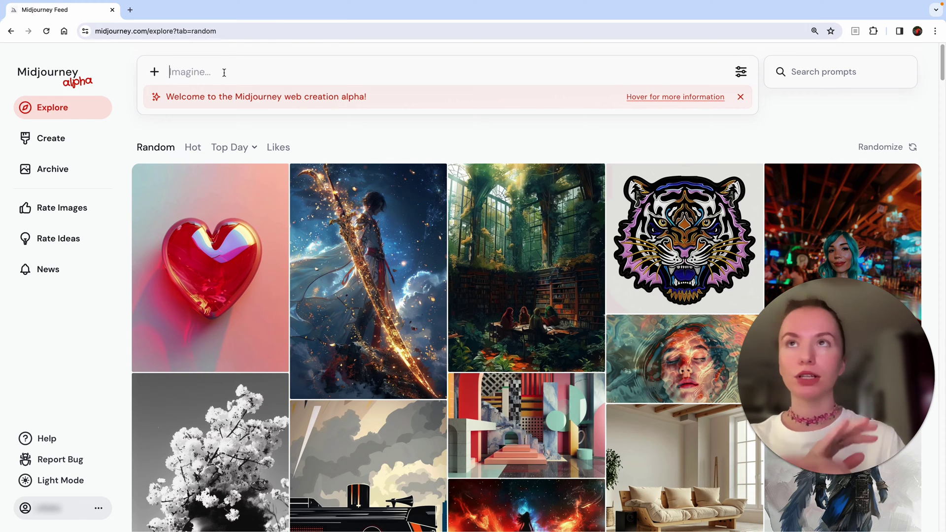
Step: Paste and submit the abandoned-spaceship prompt twice, queuing two jobs (Create 0/2)
click(225, 72)
text(Create an image of an abandoned spaceship slowly being overtaken by nature, with vines creeping up its metal hull and small animals peeking out from its broken windows.)
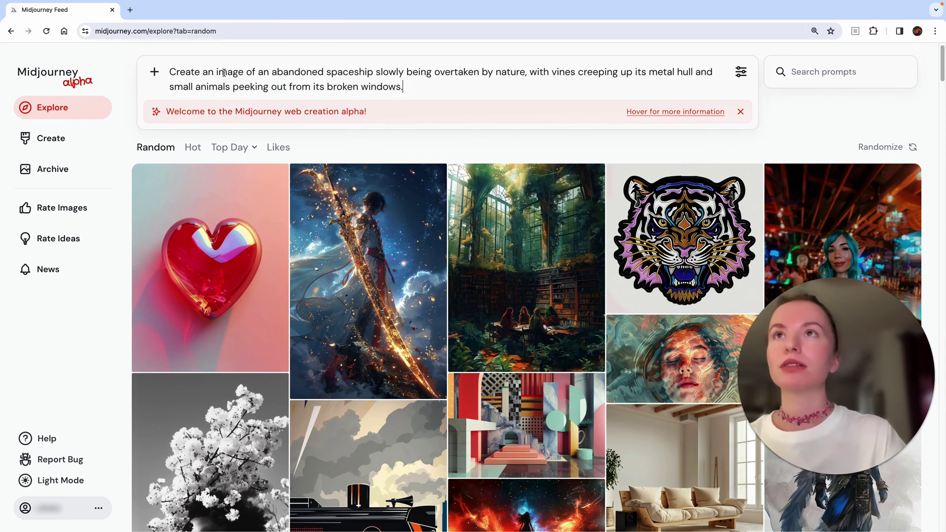
key(Return)
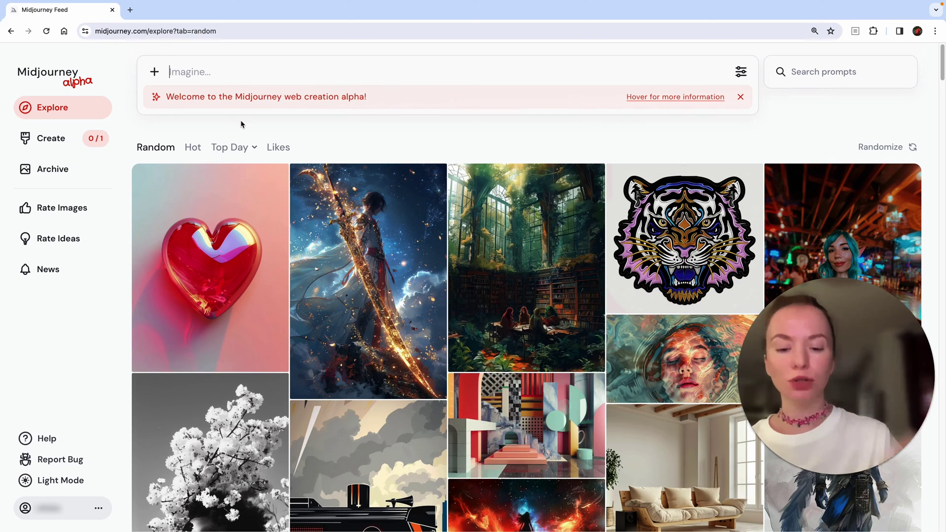
text(Create an image of an abandoned spaceship slowly being overtaken by nature, with vines creeping up its metal hull and small animals peeking out from its broken windows.)
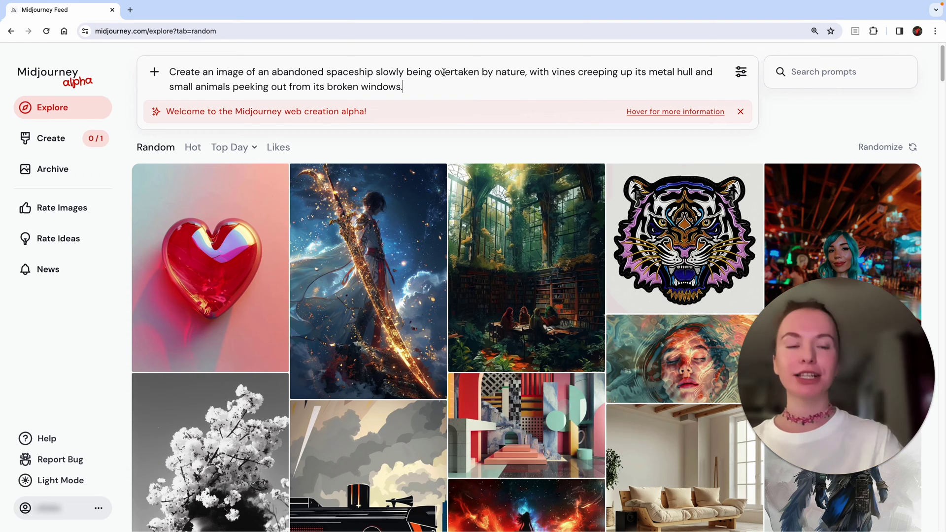
key(Return)
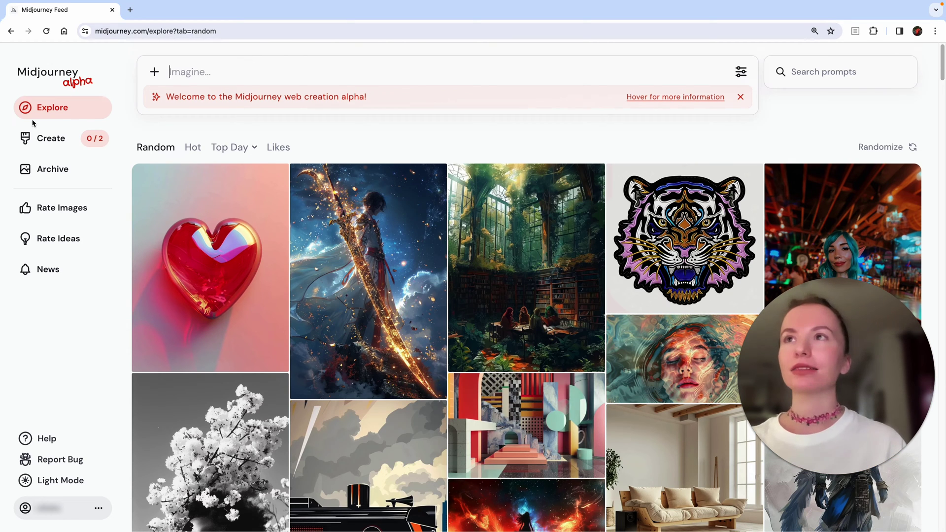
Step: Go to the Create page and wait for the spaceship jobs to finish
click(54, 146)
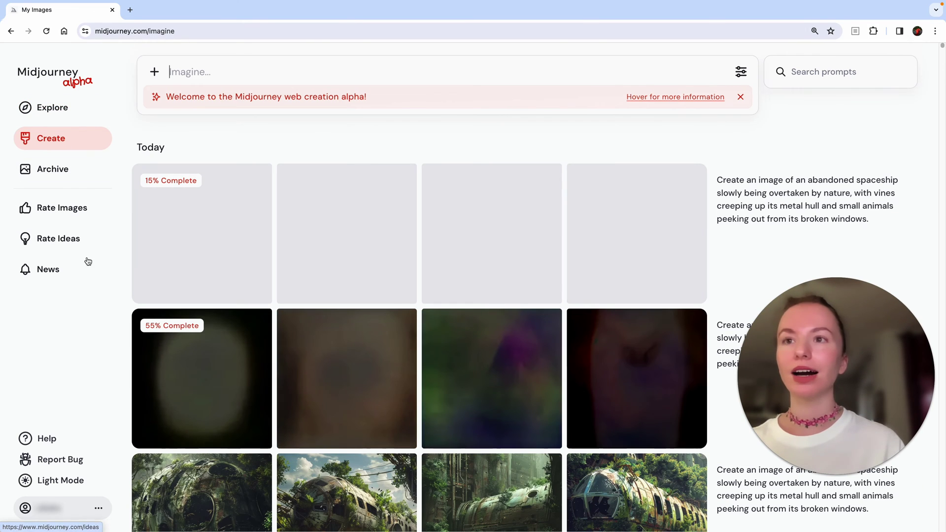
scroll(254, 220, down, 3)
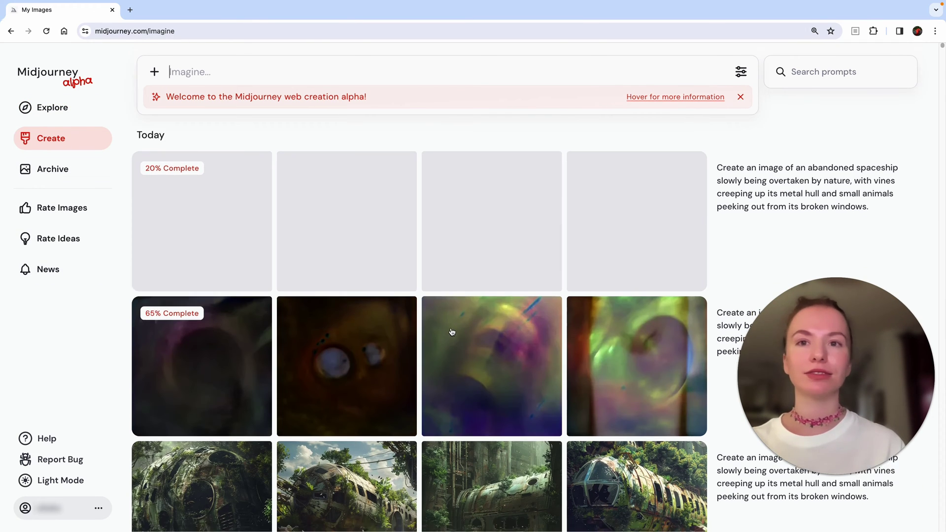
scroll(296, 358, up, 3)
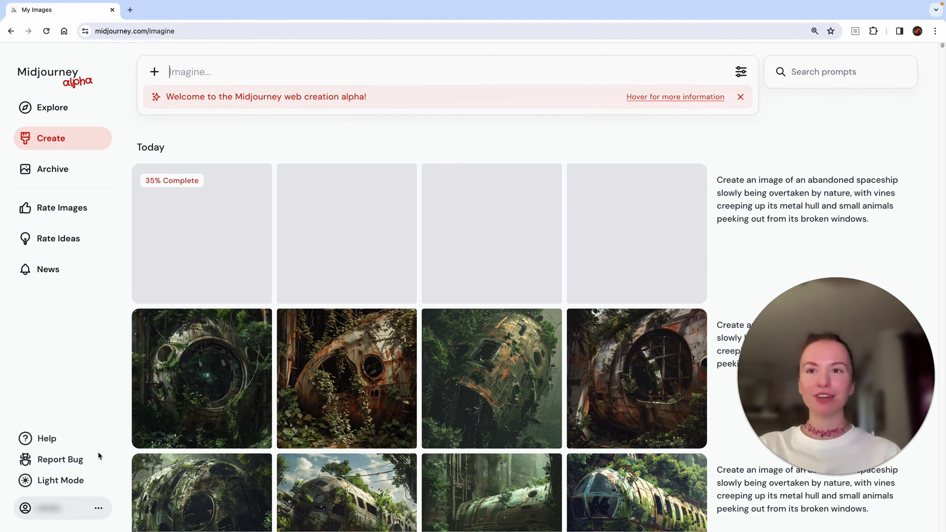
scroll(330, 387, down, 1)
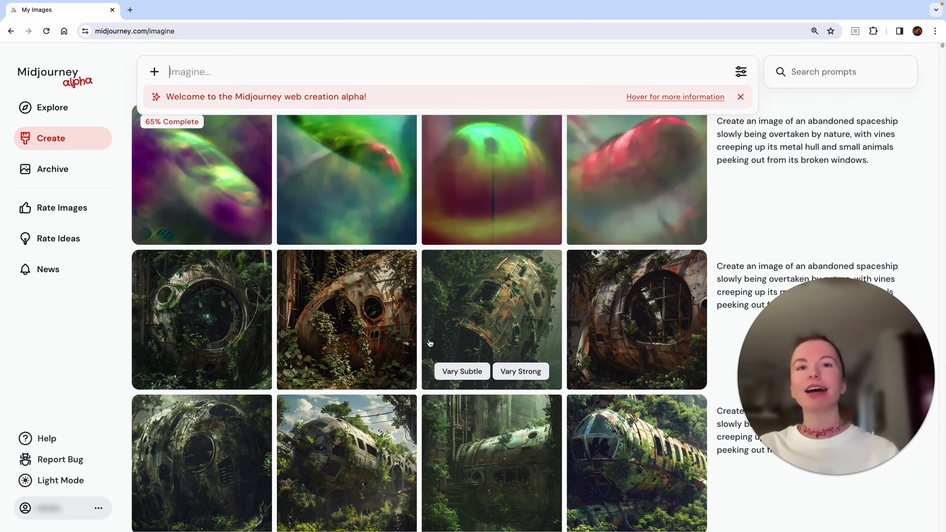
Step: Open a finished spaceship image in full view, browse the job's images, then close it
click(206, 345)
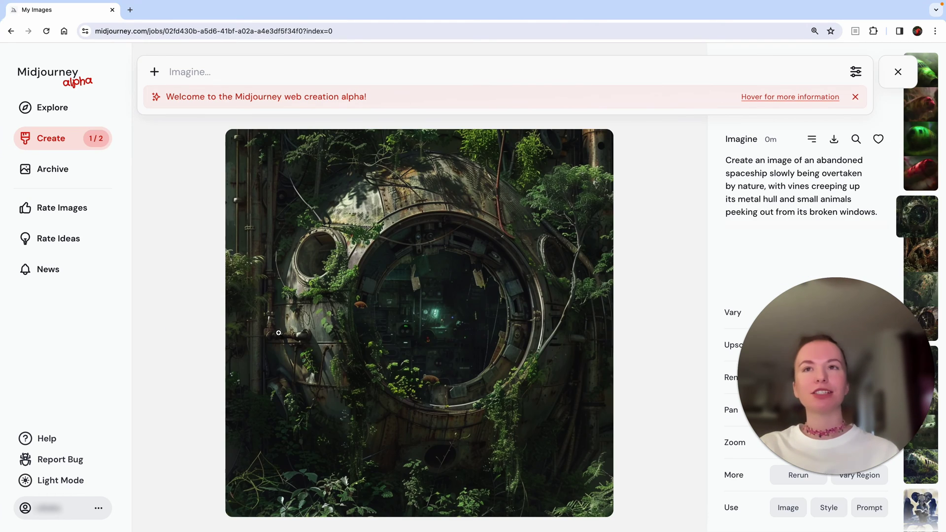
key(Right)
key(Right)
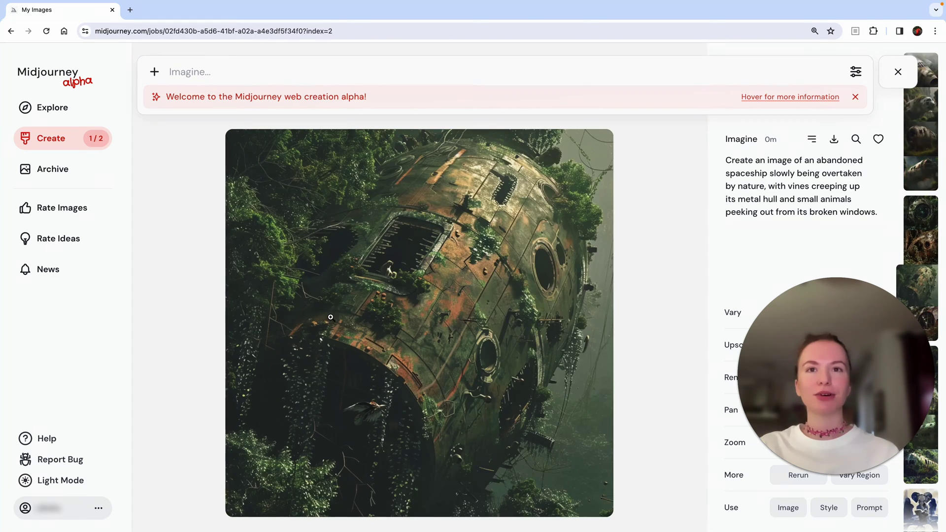
key(Left)
key(Left)
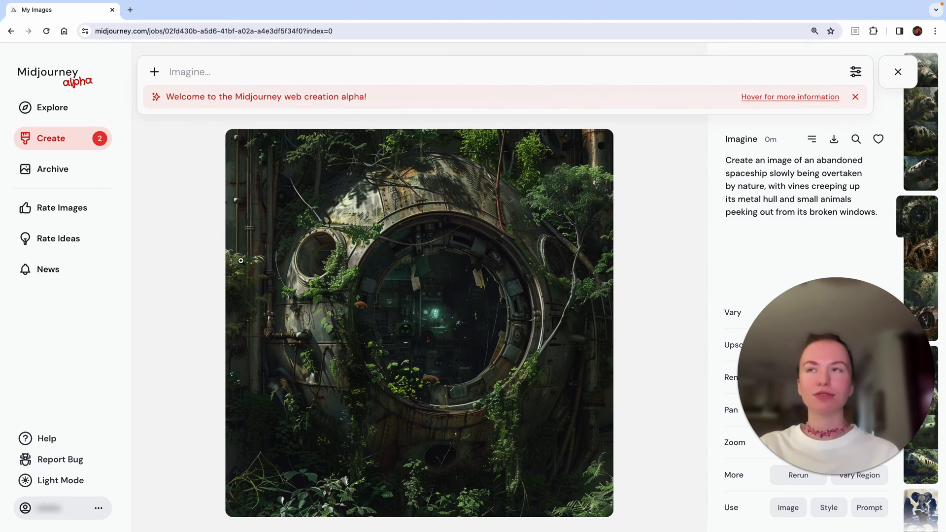
key(Escape)
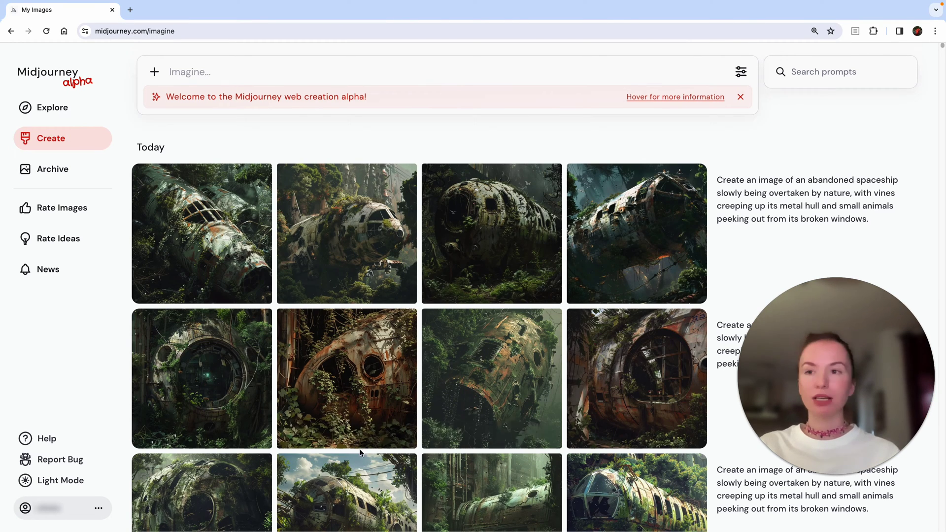
Step: Toggle dark theme and back, then reuse the first prompt's text in the Imagine bar
click(47, 487)
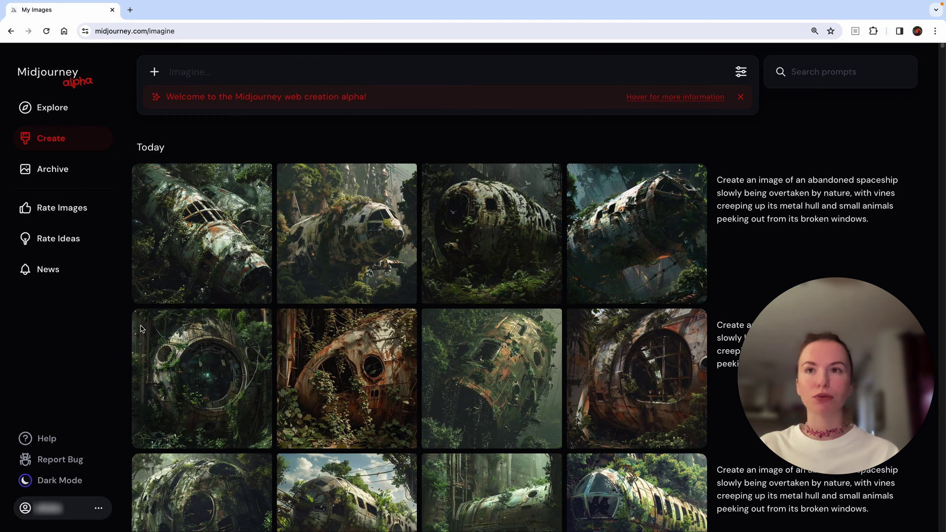
click(54, 483)
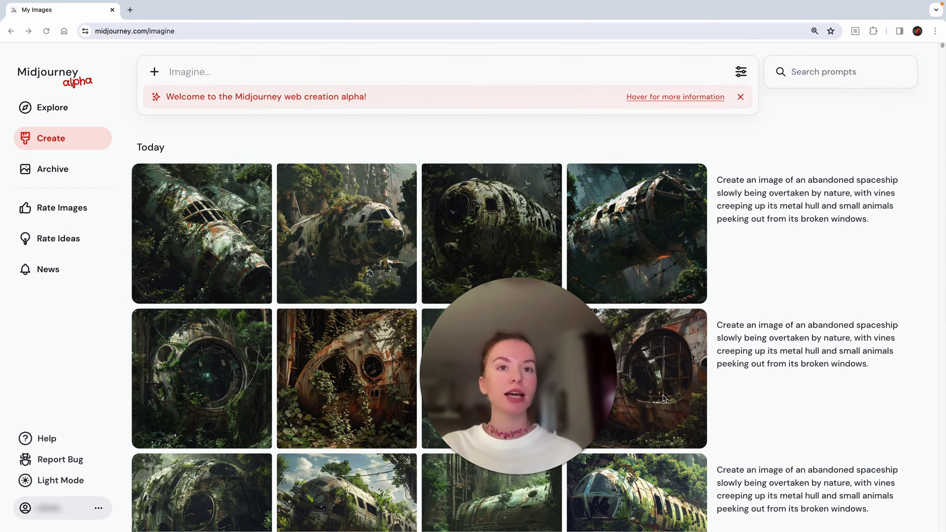
click(815, 279)
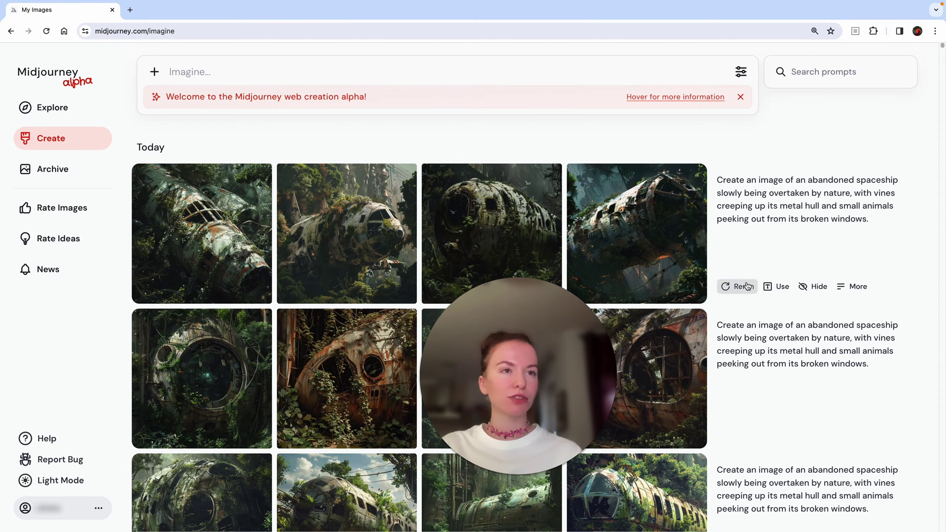
click(784, 286)
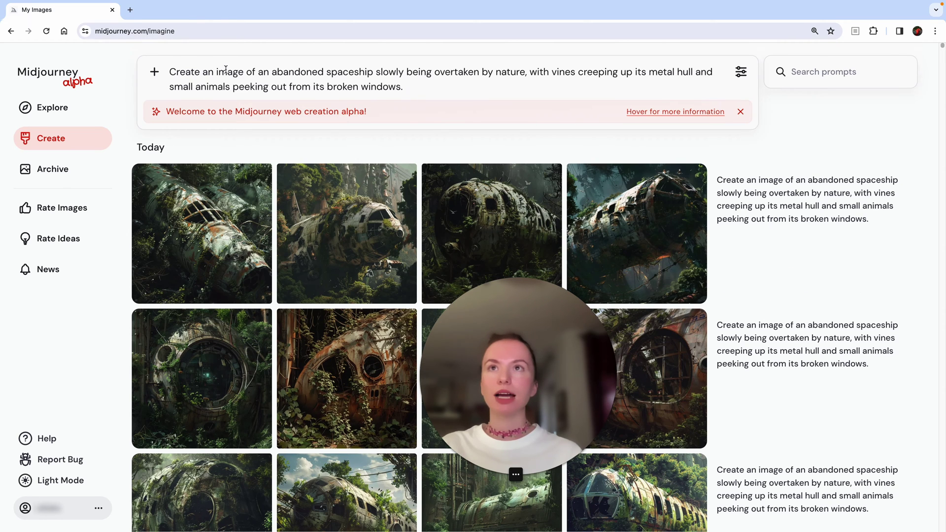
drag(408, 87, 170, 73)
key(ctrl+c)
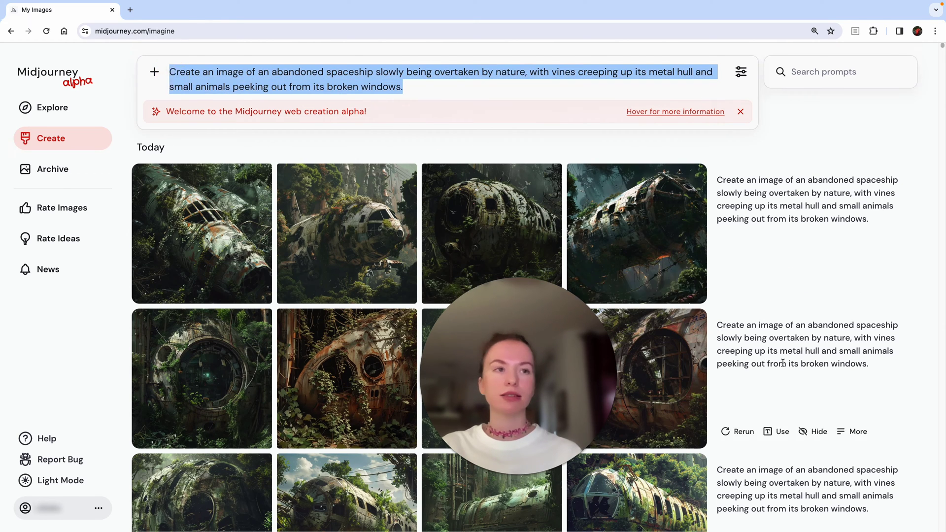
click(826, 241)
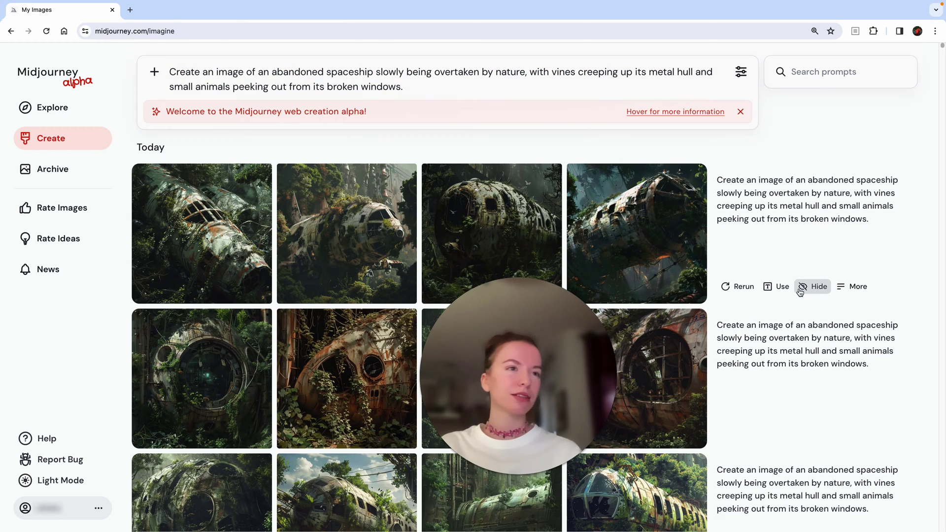
Step: Check the first prompt's More options, then open the rusty porthole spaceship image in full view
scroll(296, 409, down, 10)
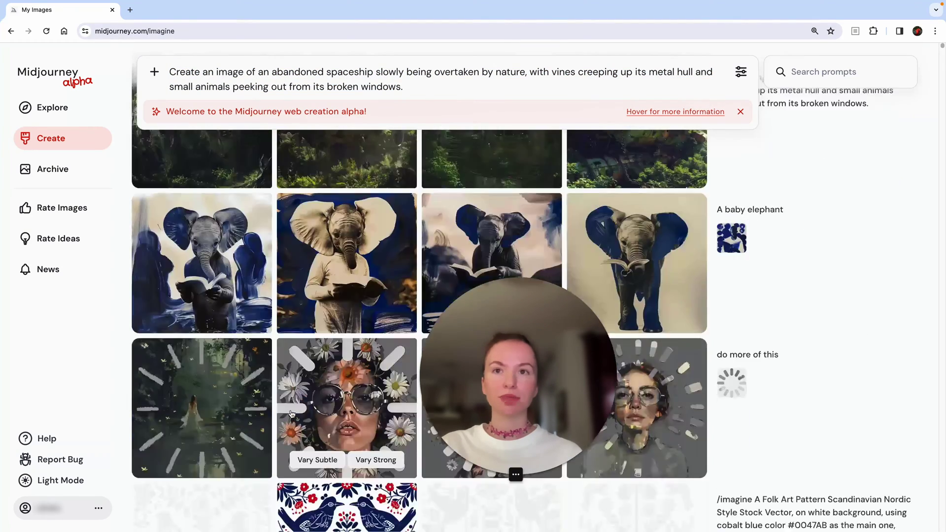
scroll(291, 414, up, 10)
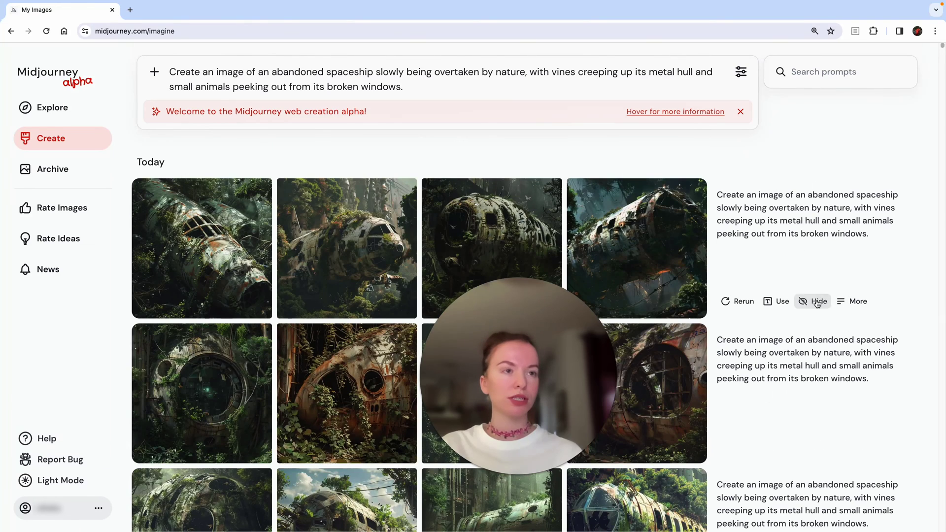
click(850, 304)
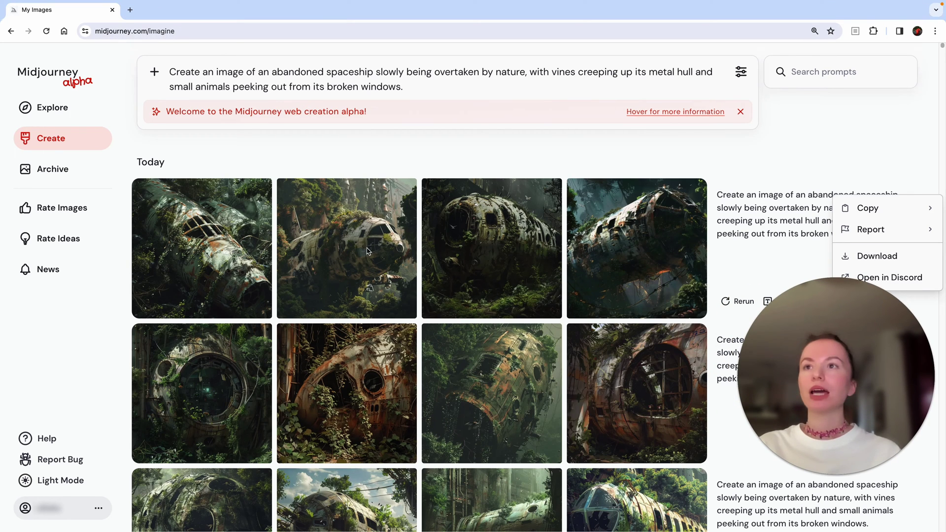
click(226, 144)
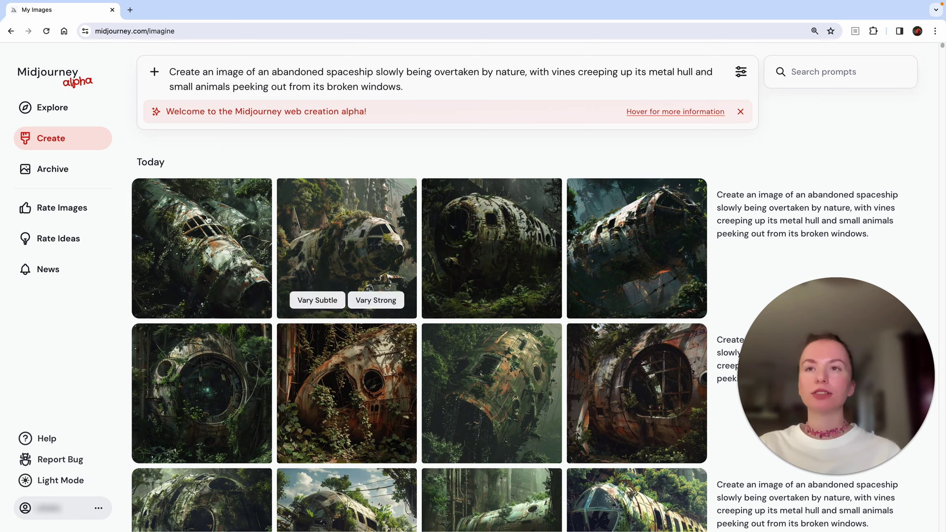
click(345, 379)
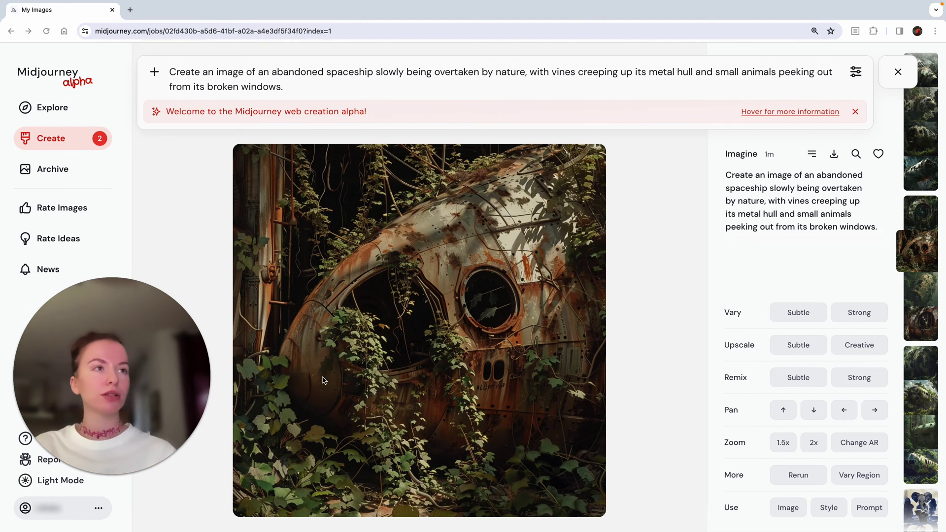
Step: Browse the job's images with the arrow keys and return to the rusty porthole image
key(Up)
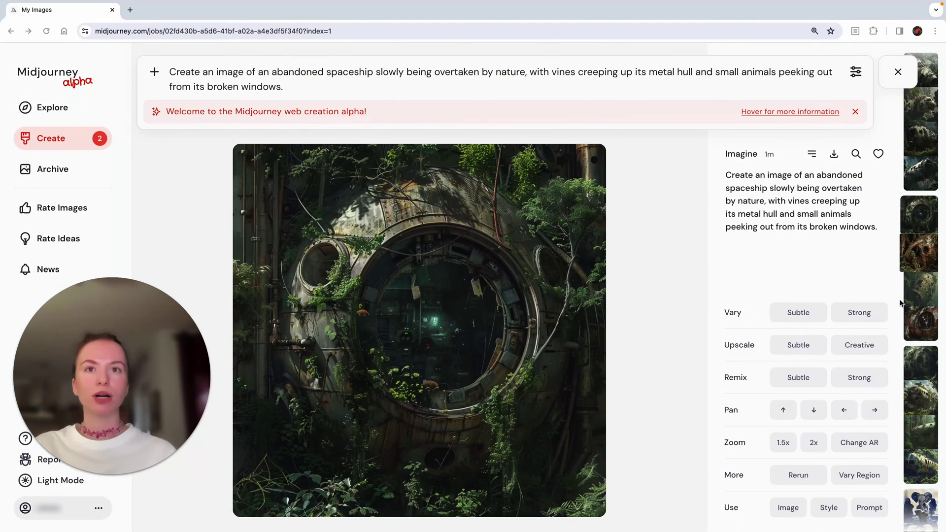
key(Up)
key(Down)
key(Down)
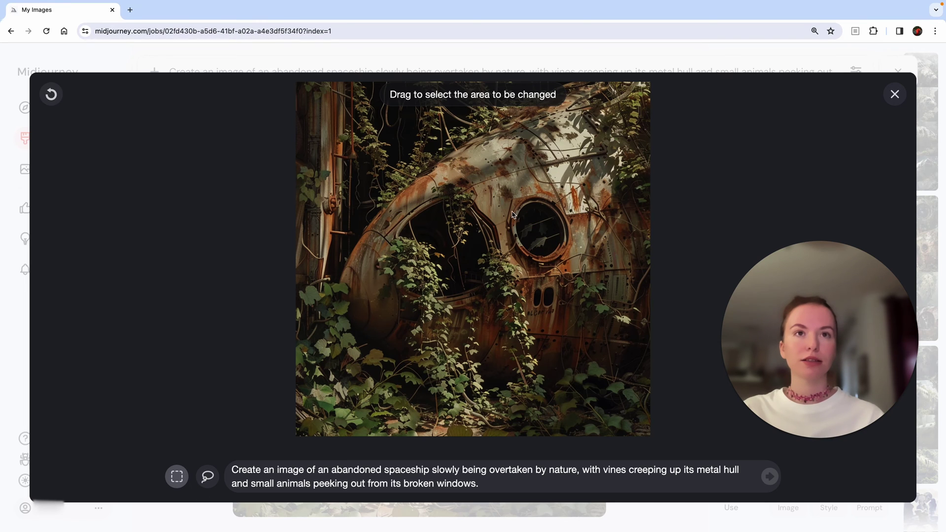
Step: Mark the round porthole region, submit the variation job, and close the notice and editor
drag(510, 199, 570, 254)
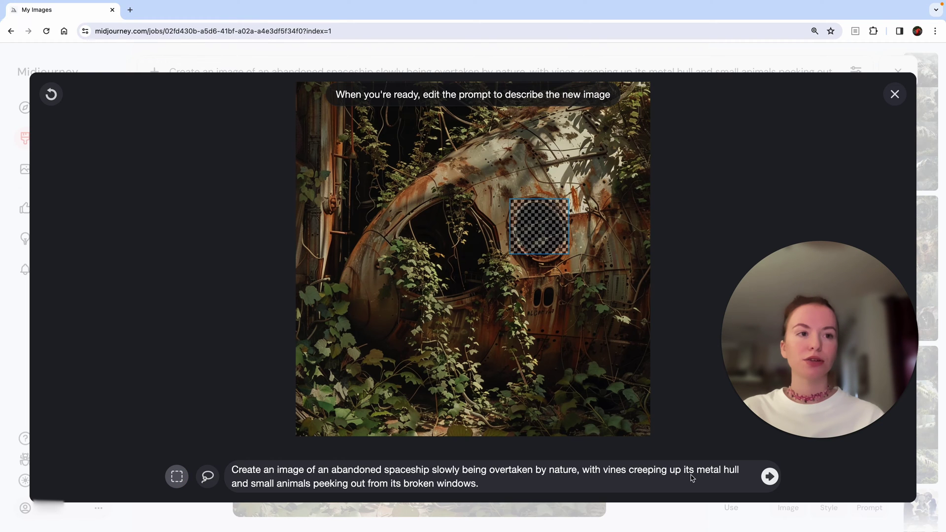
key(Return)
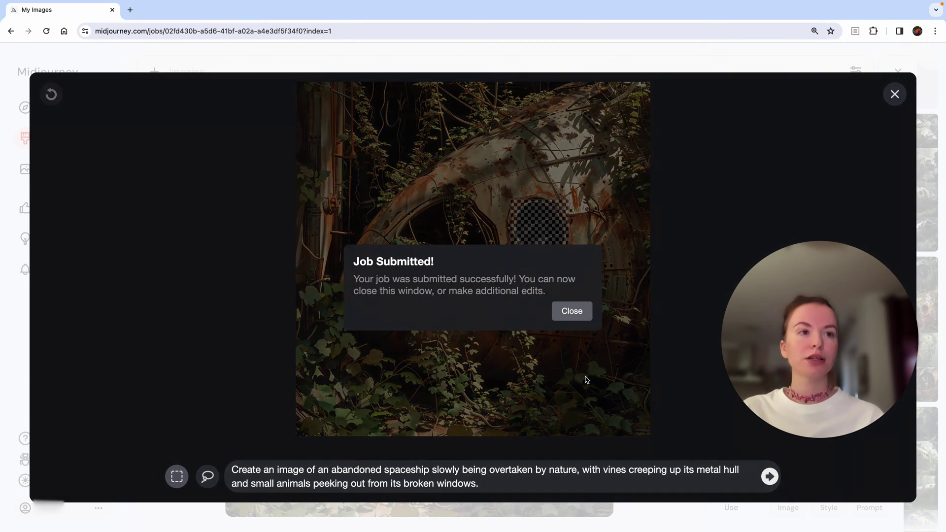
click(572, 311)
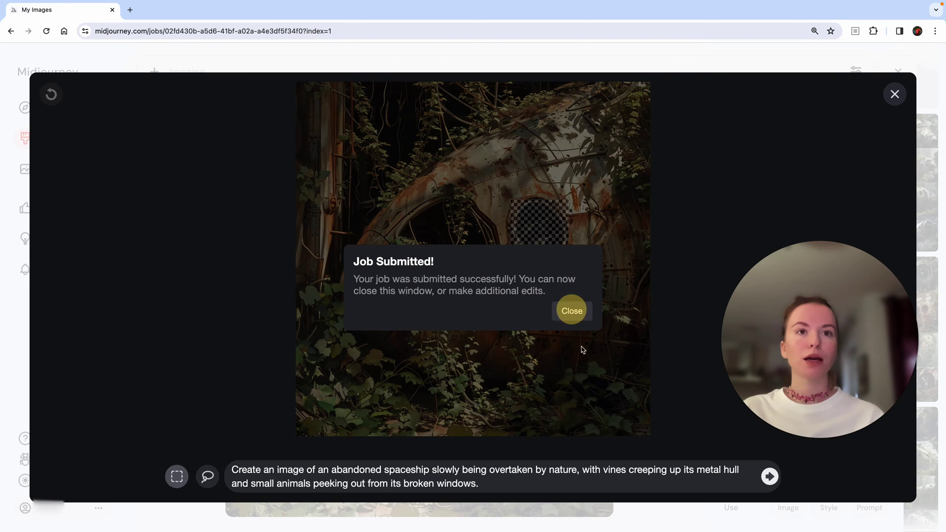
click(896, 95)
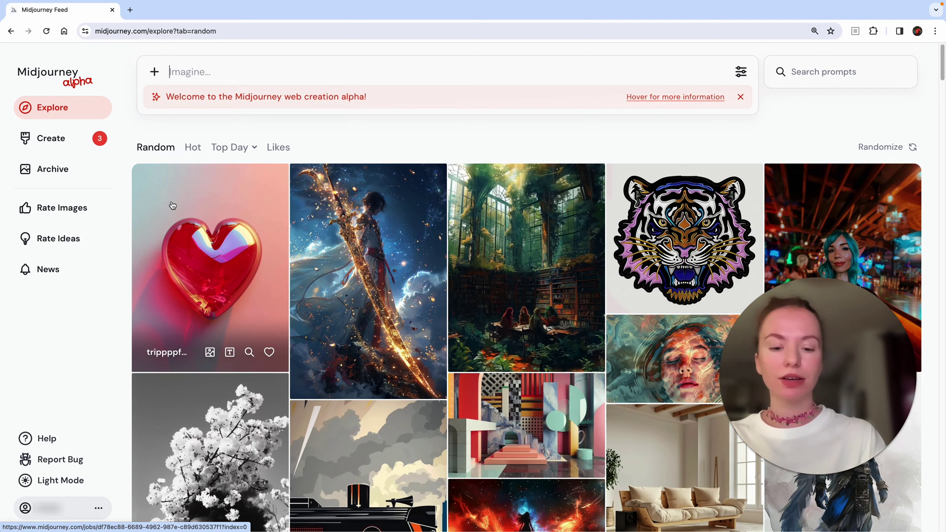
Step: Submit the 'A cute' glossy 3D bird-cup prompt, then paste the spaceship prompt into the Imagine bar
text(A)
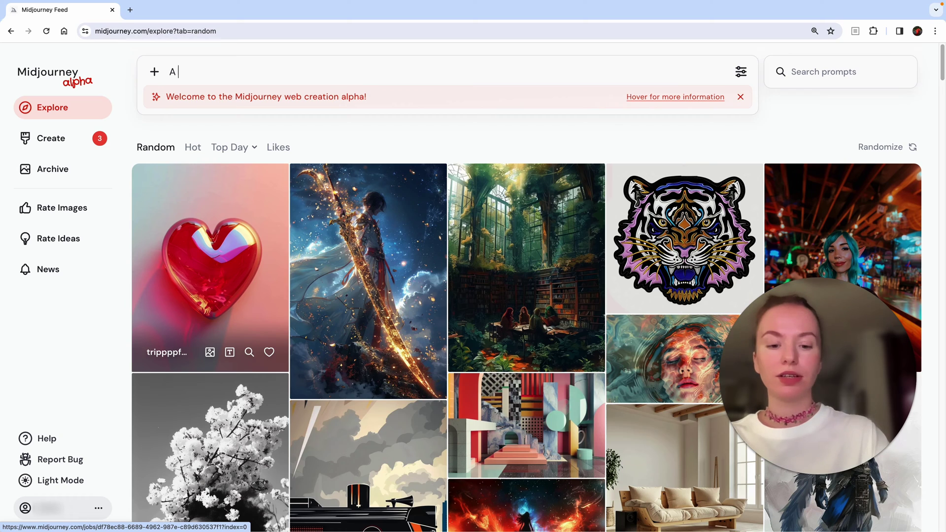
text( cute 3D fine gloss mockup of a cup in the shape of a bird)
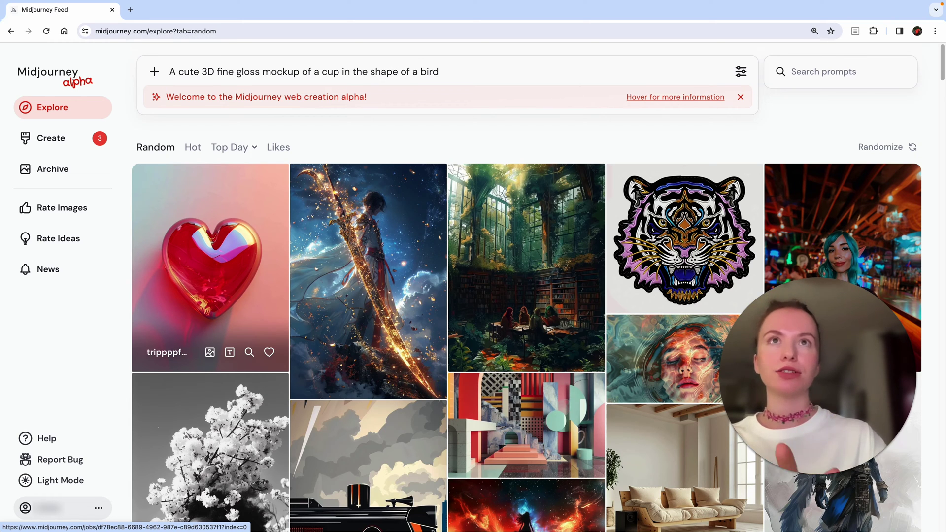
key(Return)
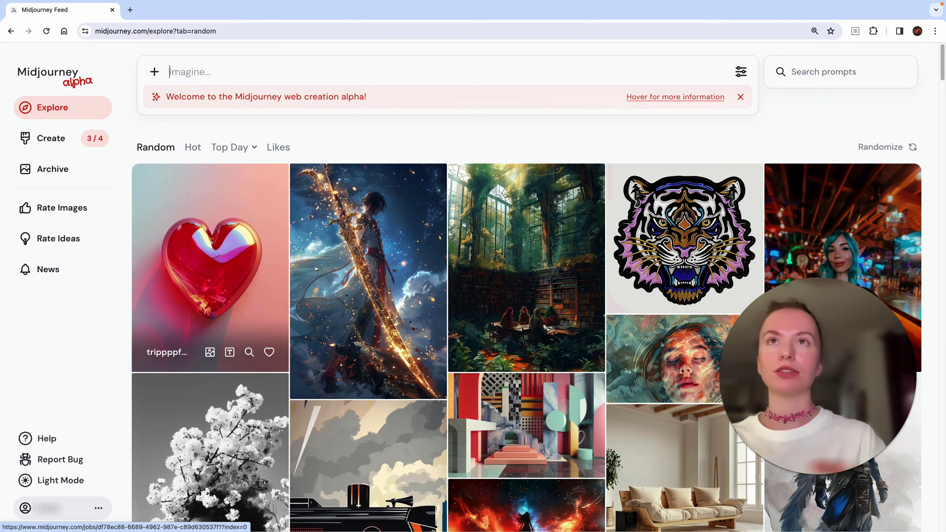
key(ctrl+v)
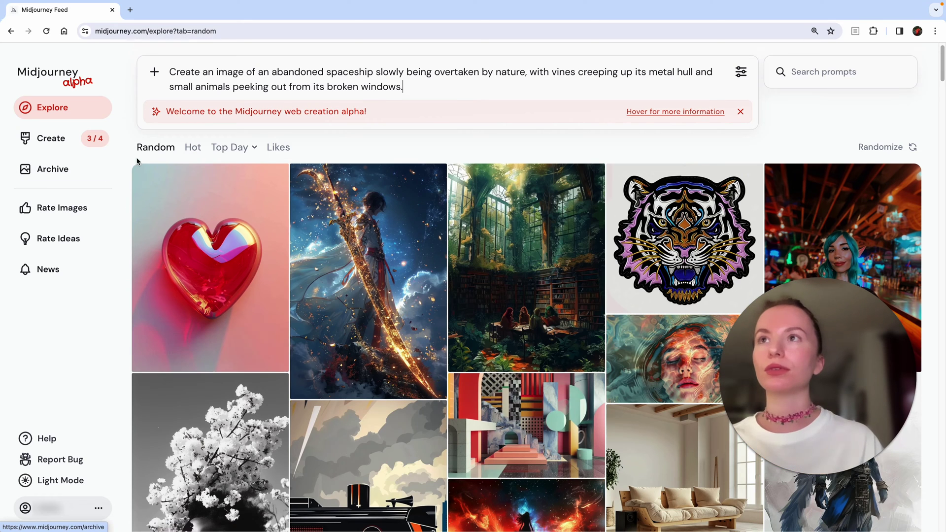
mouse_move(409, 105)
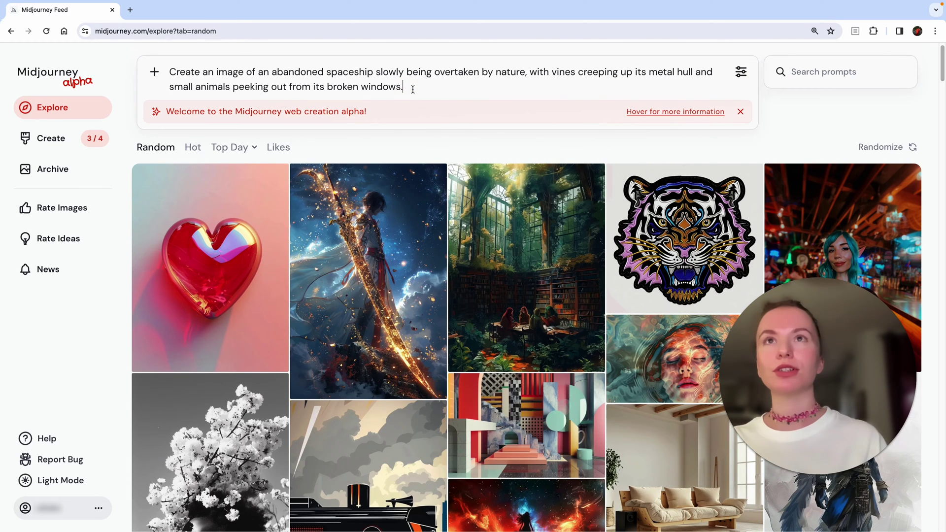
Step: Switch the image size to Portrait 3:4 and back to Square 1:1
click(481, 97)
click(742, 73)
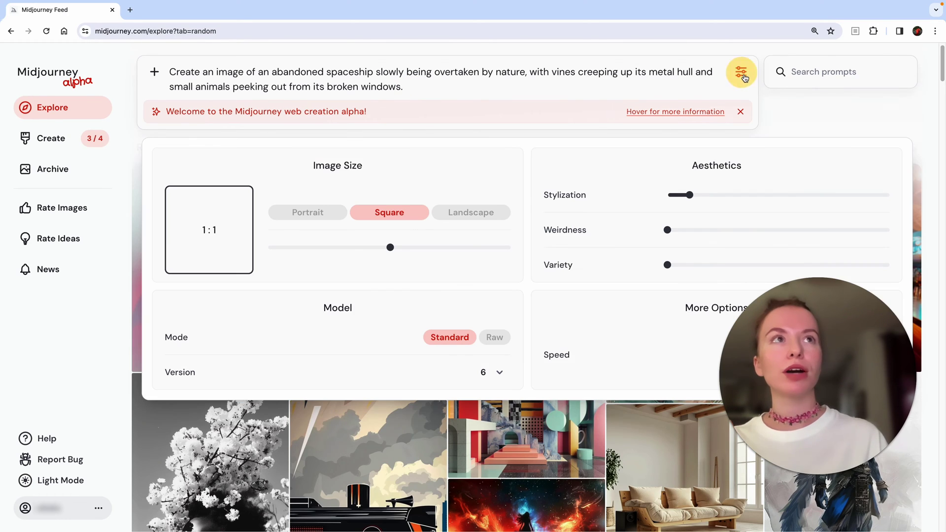
click(343, 248)
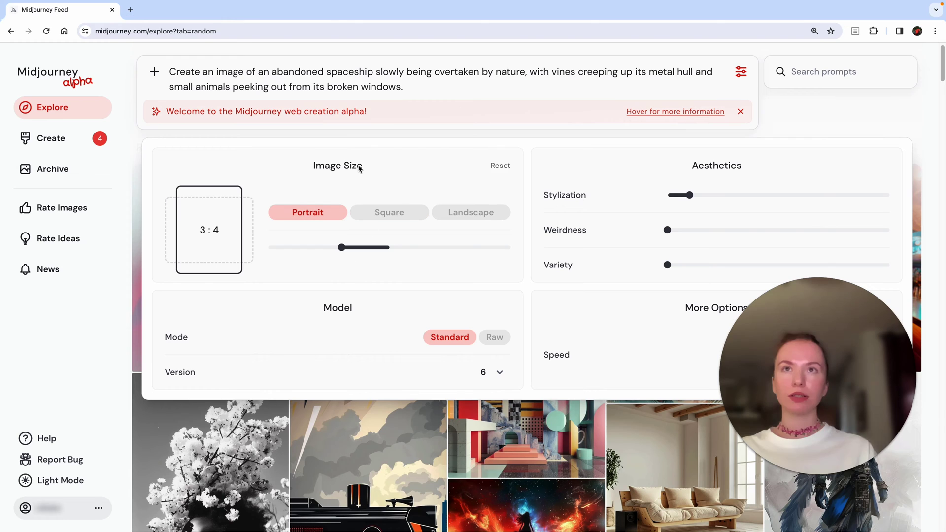
click(371, 214)
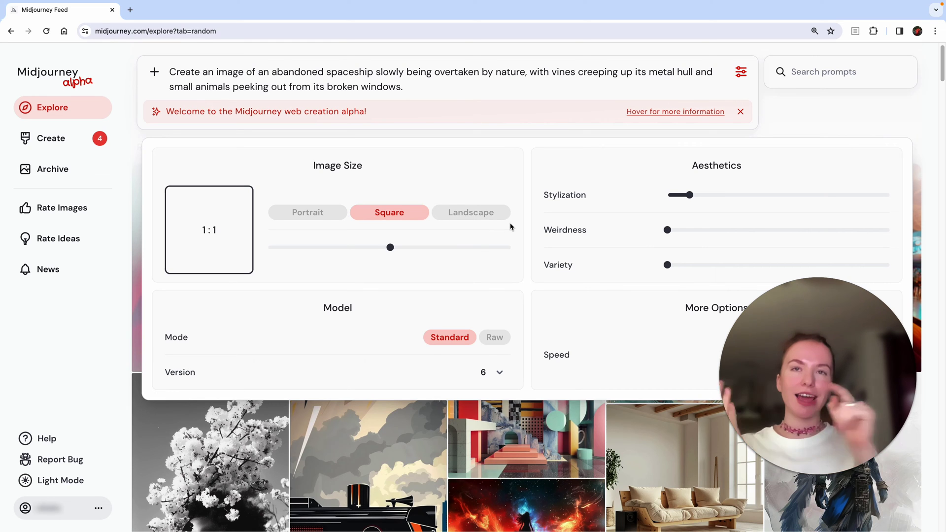
Step: Raise the Stylization, Weirdness and Variety sliders, then return all three to zero
click(756, 195)
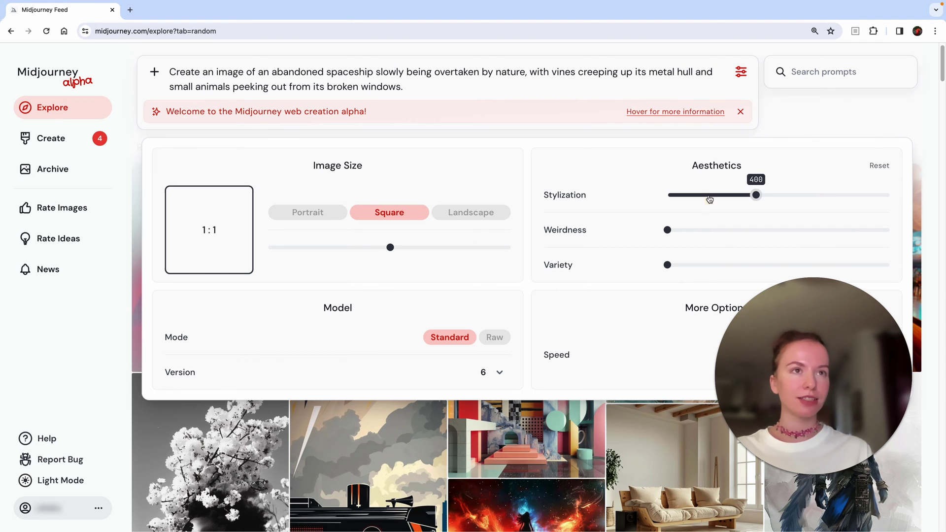
mouse_move(685, 229)
drag(685, 230, 712, 230)
drag(675, 266, 690, 265)
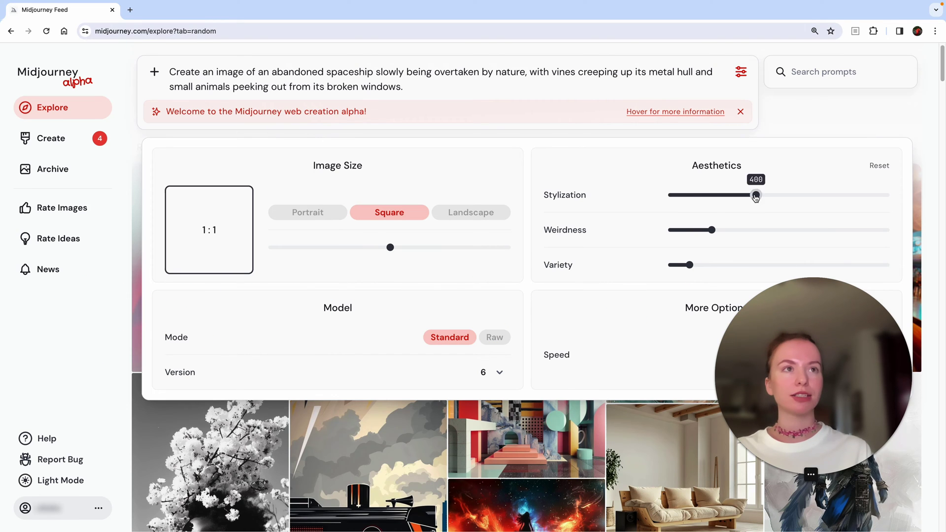
drag(757, 195, 667, 196)
drag(714, 235, 670, 231)
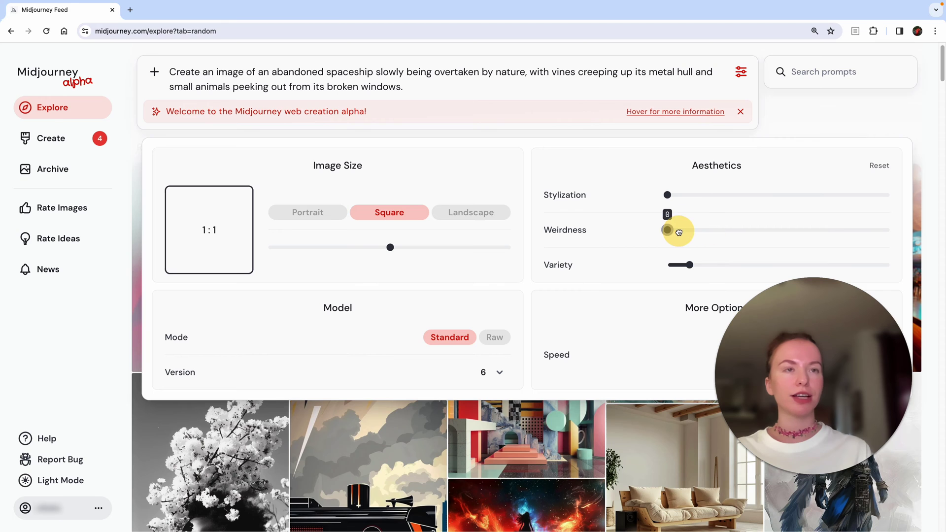
drag(690, 266, 668, 264)
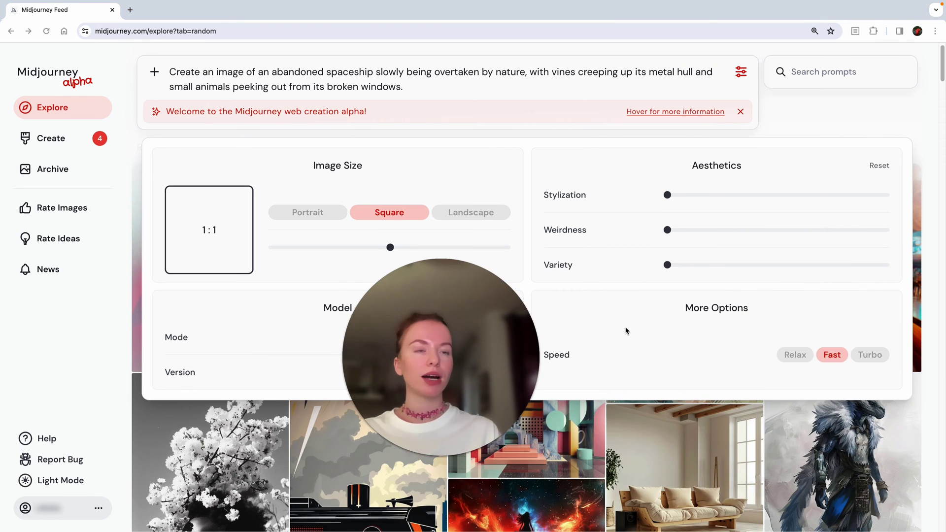
Step: Keep model version 6 and reset the aesthetics settings to their defaults
click(871, 355)
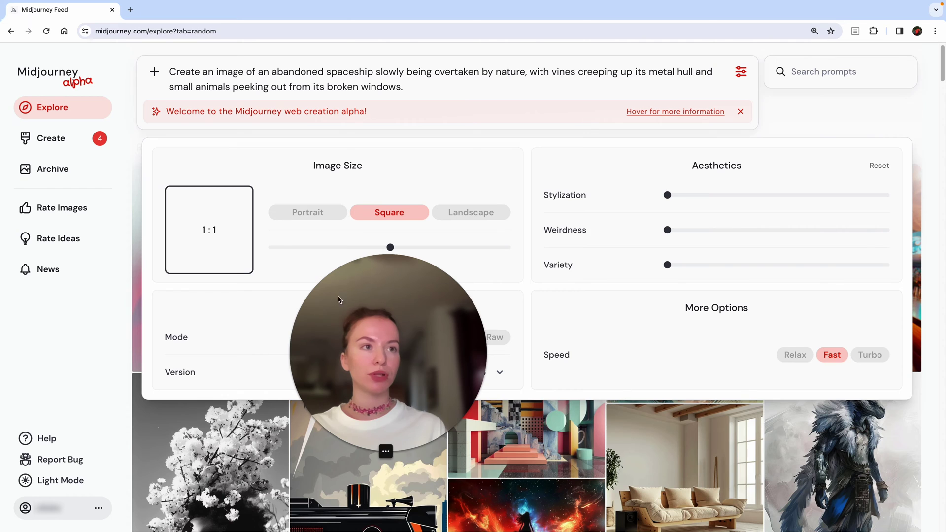
click(795, 339)
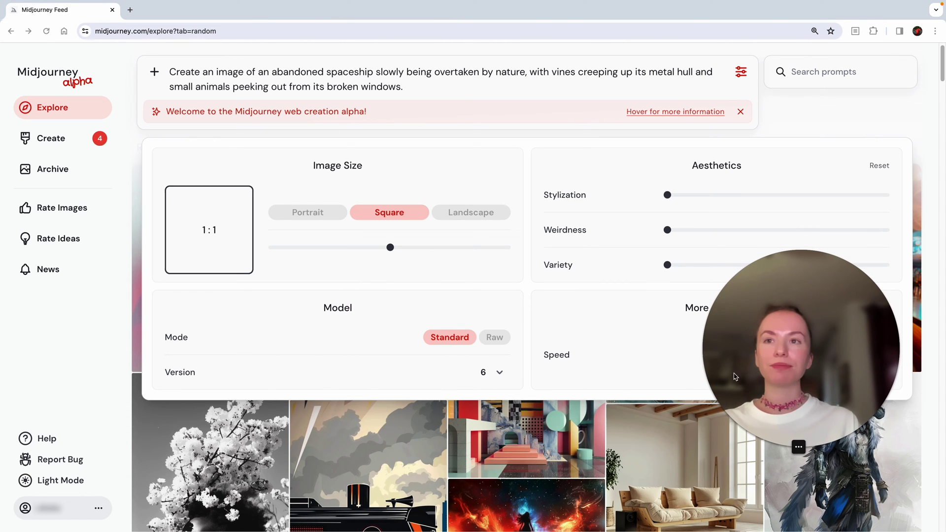
click(501, 374)
click(501, 375)
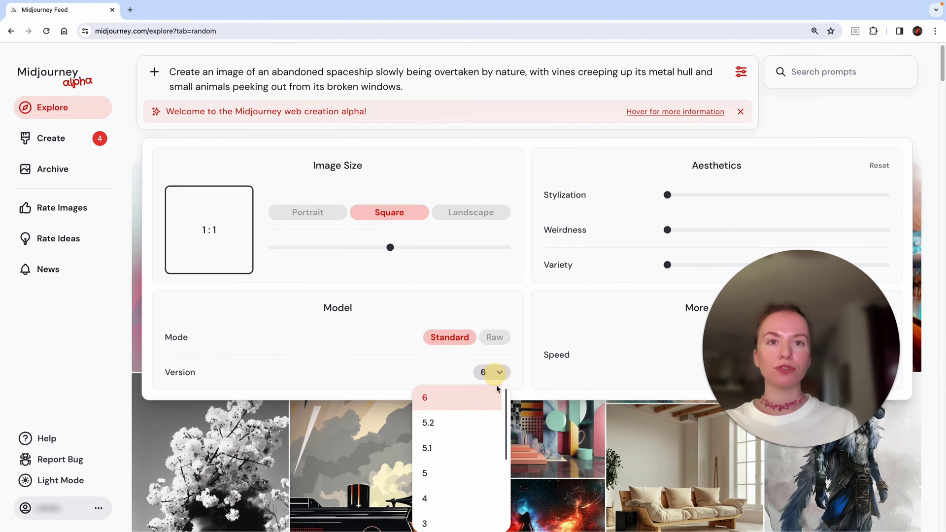
scroll(465, 440, down, 5)
scroll(466, 440, up, 5)
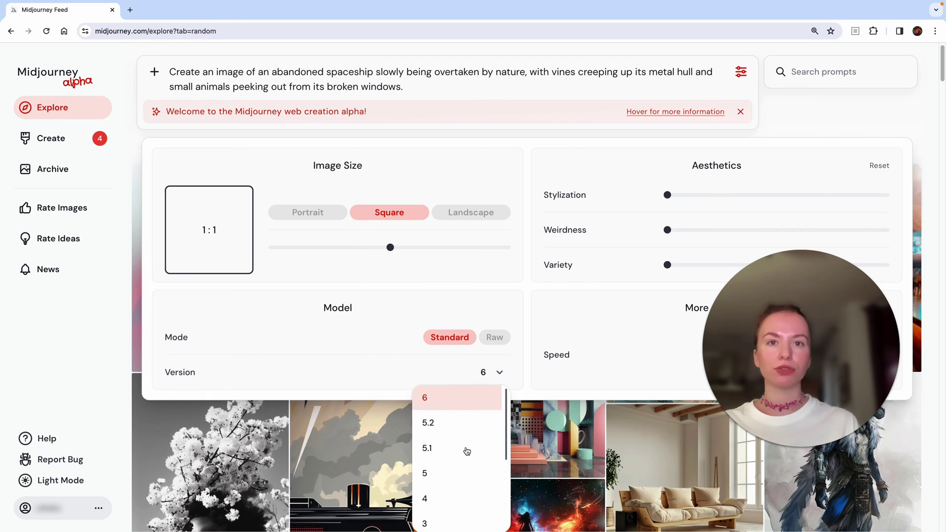
click(450, 395)
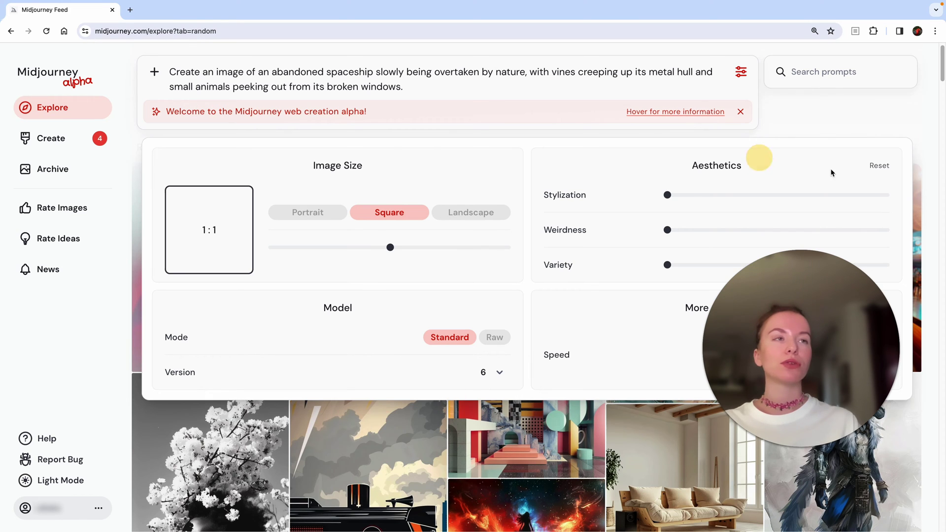
click(879, 166)
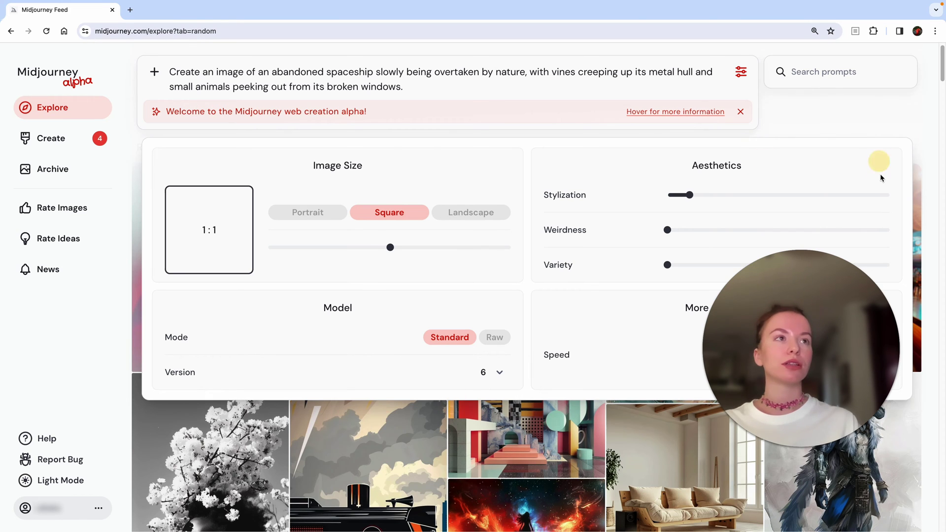
click(476, 88)
click(48, 141)
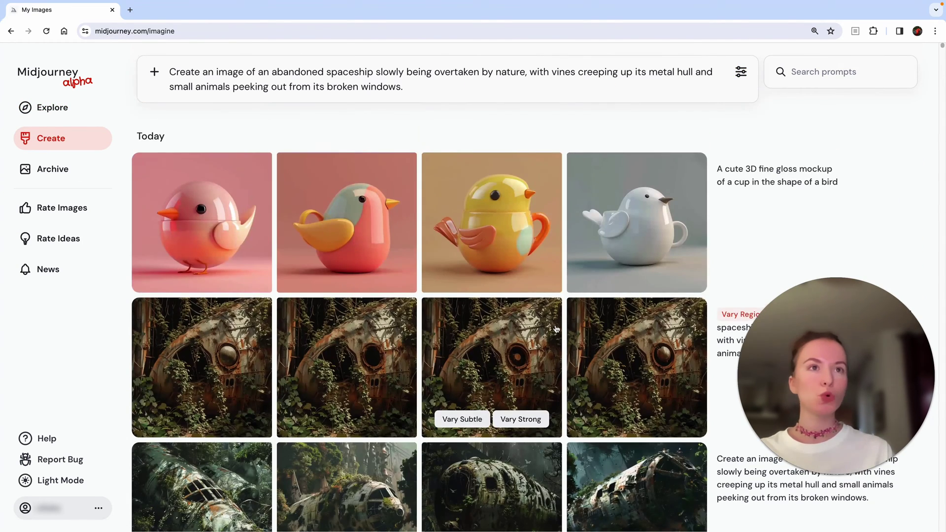
Step: Open the first bird-cup image in detail, check its actions menu, then return to Explore
click(379, 233)
key(Left)
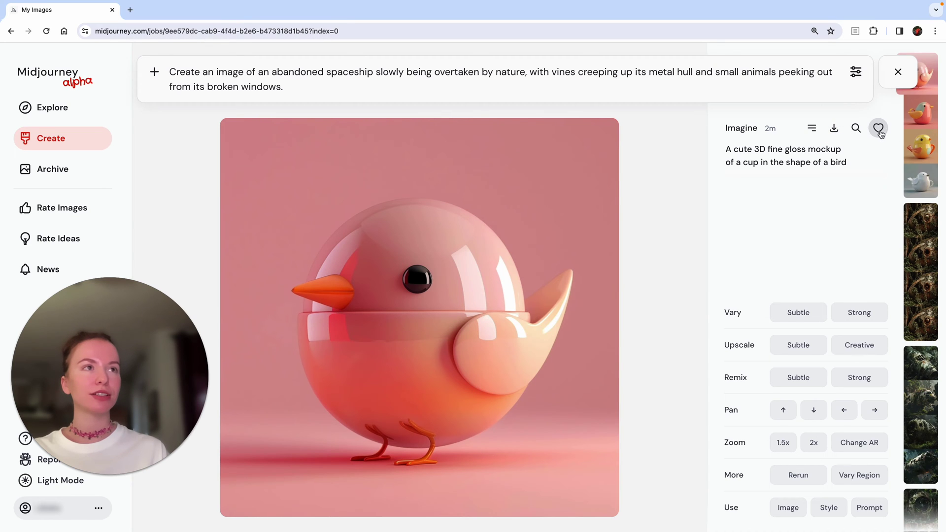
click(812, 127)
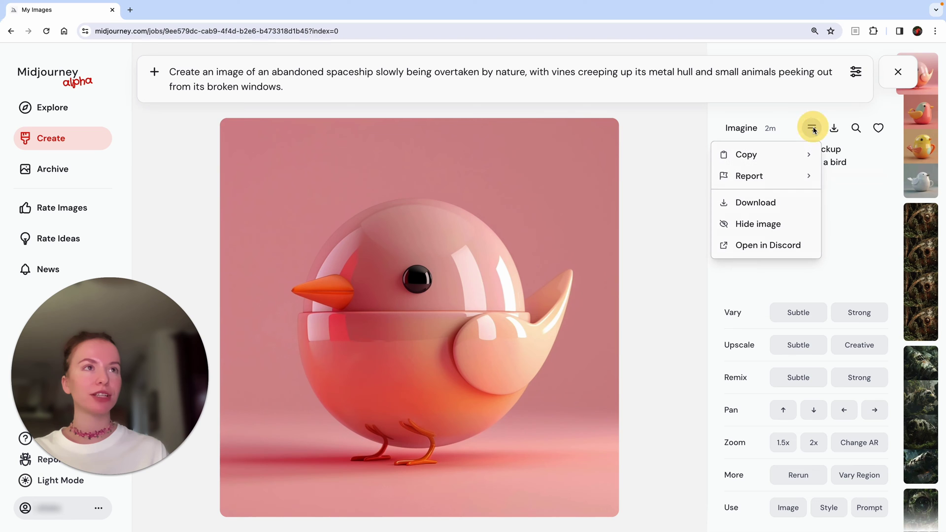
click(847, 240)
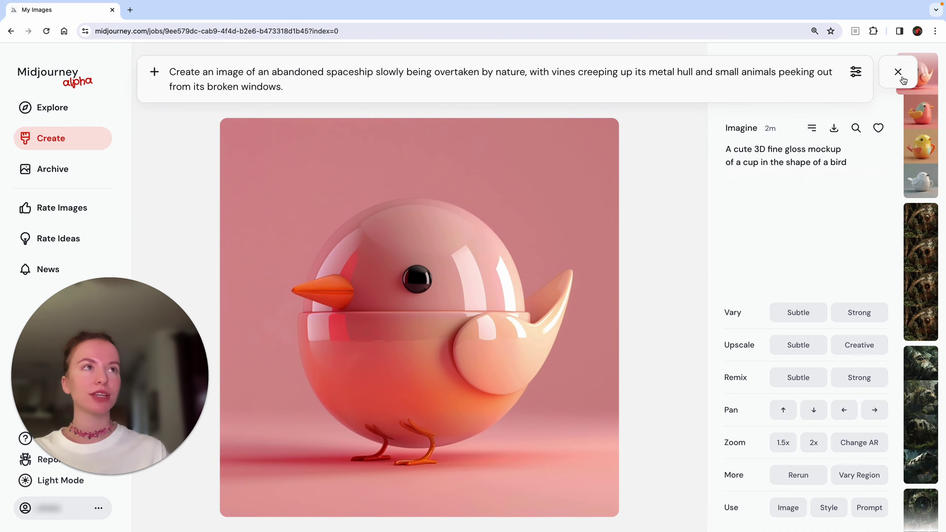
click(49, 107)
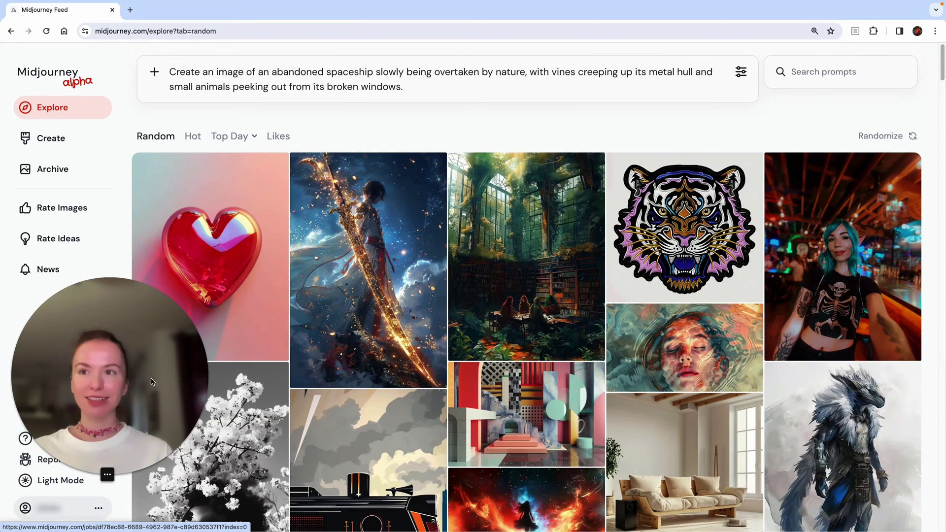
Step: Add the flower image as an image prompt to the Imagine bar
drag(403, 89, 173, 69)
click(349, 75)
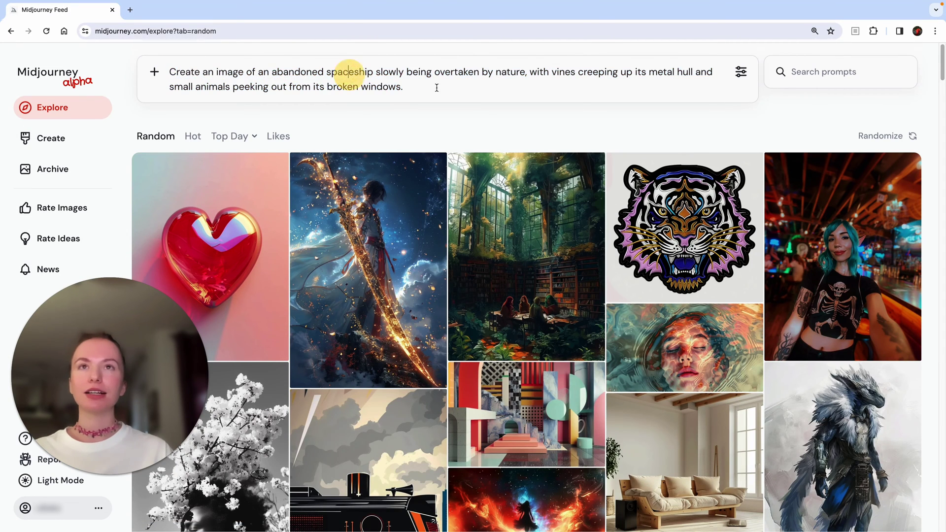
click(437, 87)
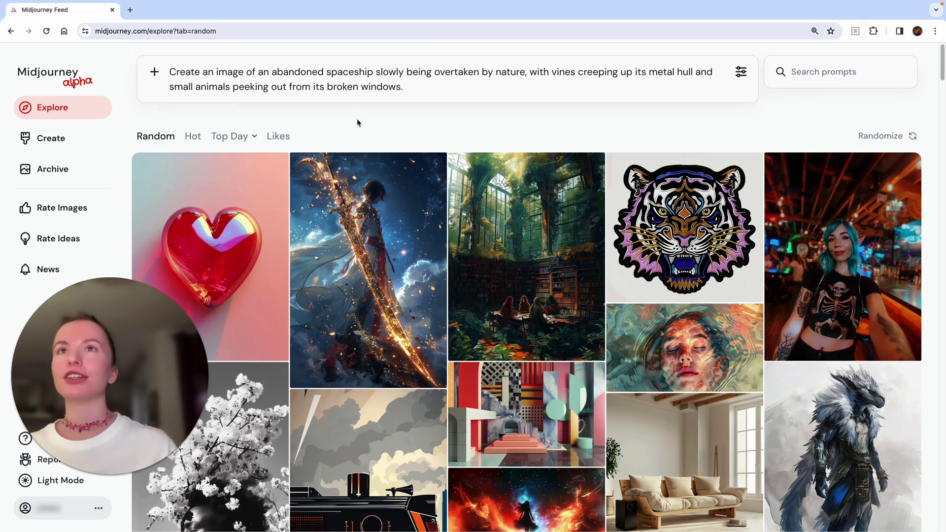
click(155, 74)
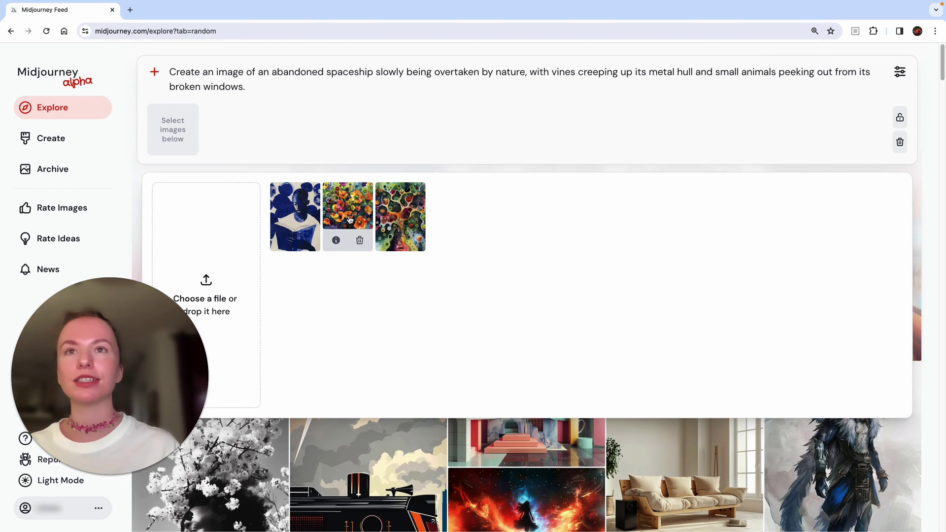
click(349, 220)
Step: Delete the spaceship text and submit the wall-art job with the flower image reference
click(245, 83)
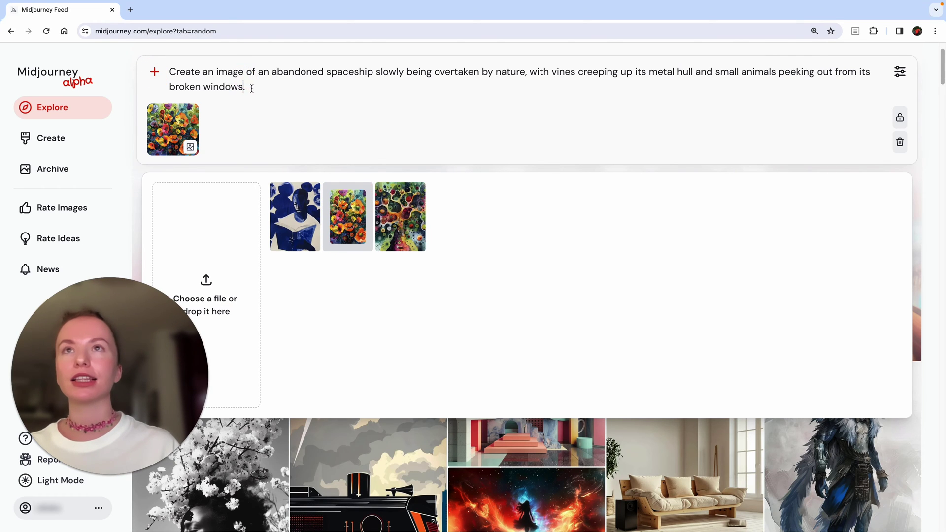
drag(252, 89, 163, 61)
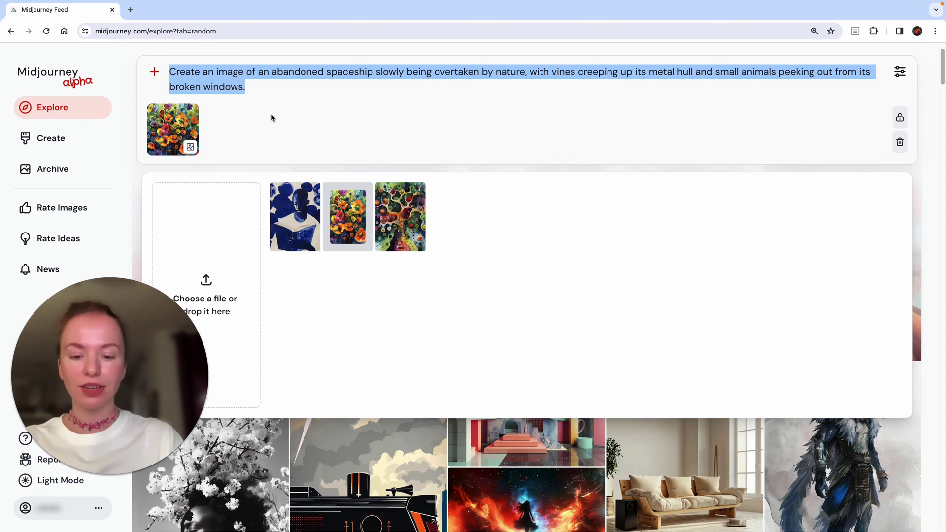
key(BackSpace)
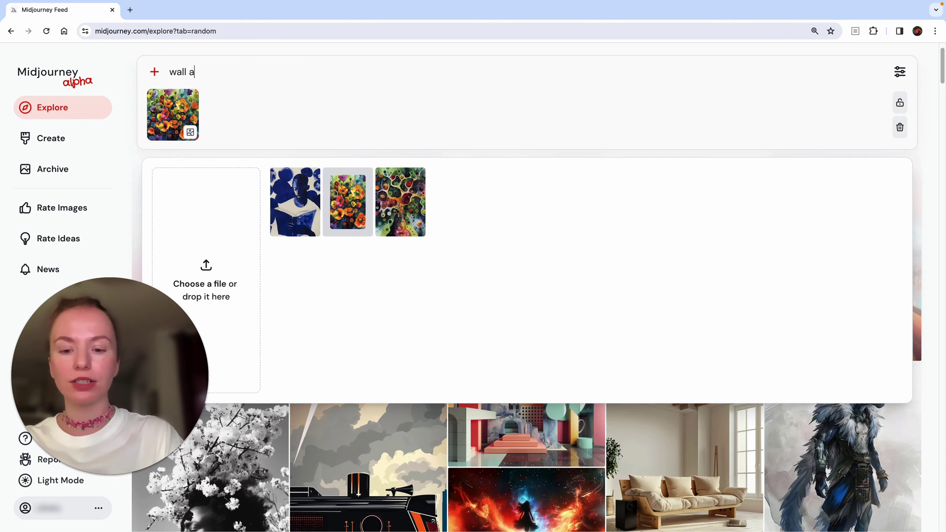
key(Return)
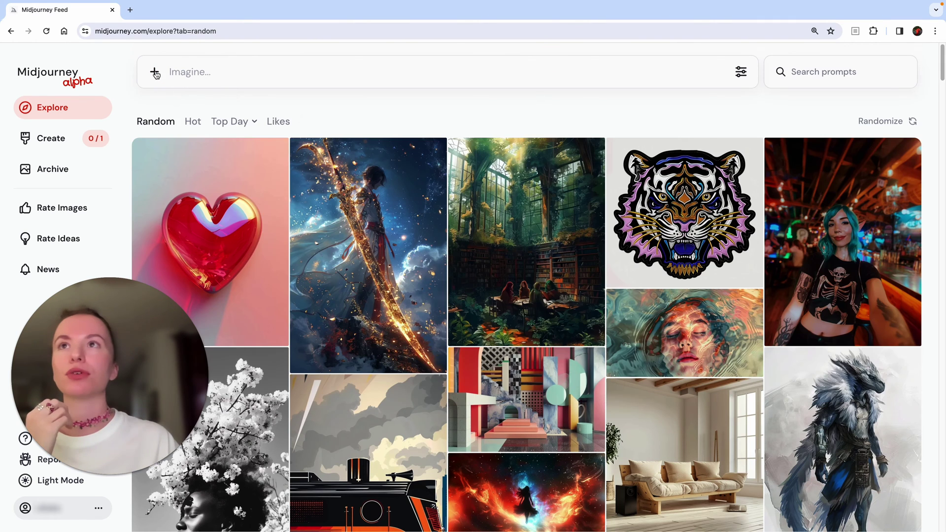
click(154, 72)
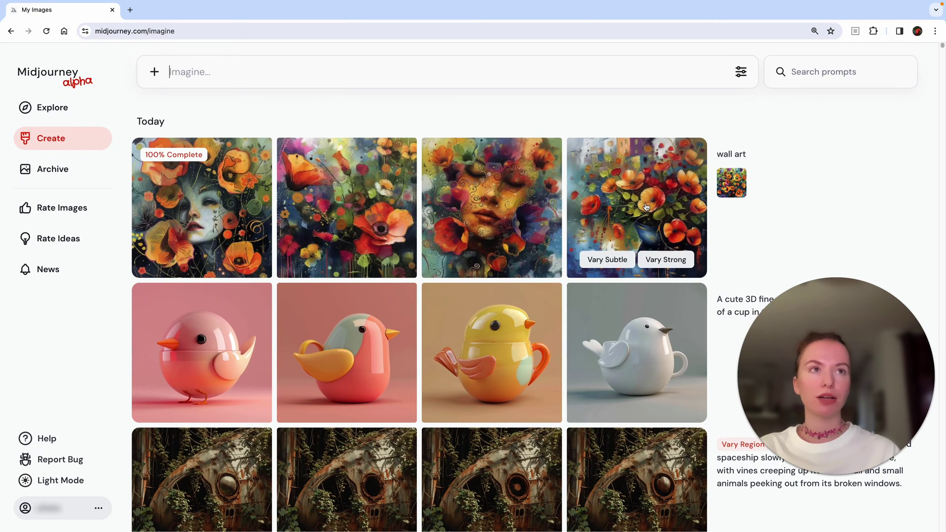
Step: View a wall art image full-size in a new tab, then inspect the third image's details
click(739, 186)
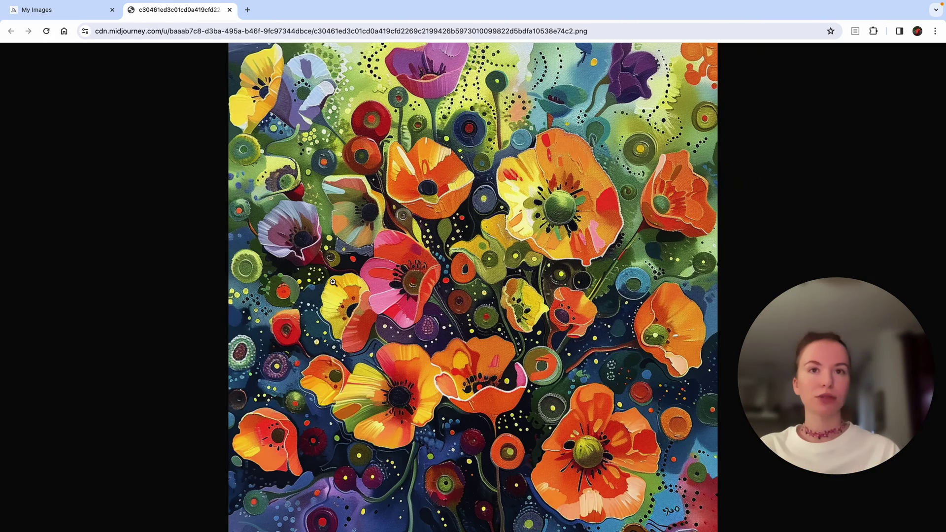
click(55, 10)
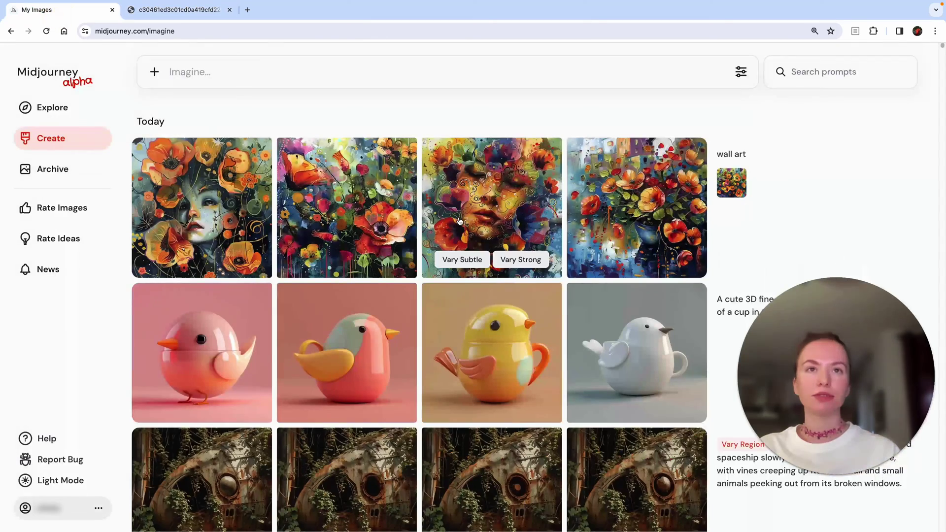
click(502, 198)
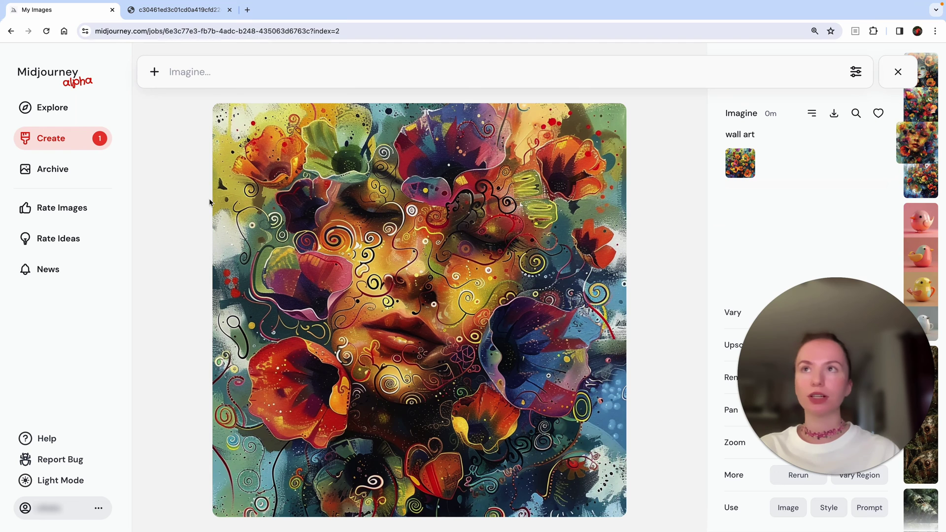
click(11, 31)
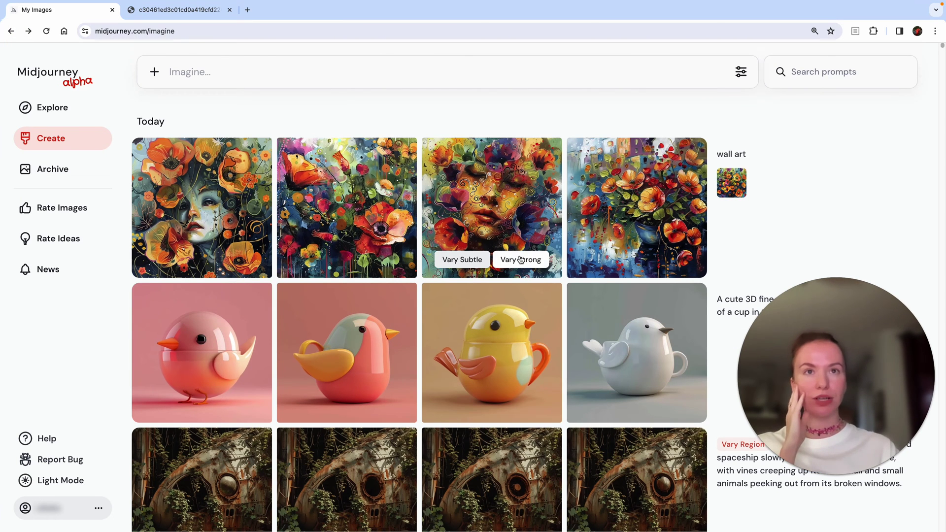
Step: Create a Vary Subtle variation of the third wall art image
click(478, 264)
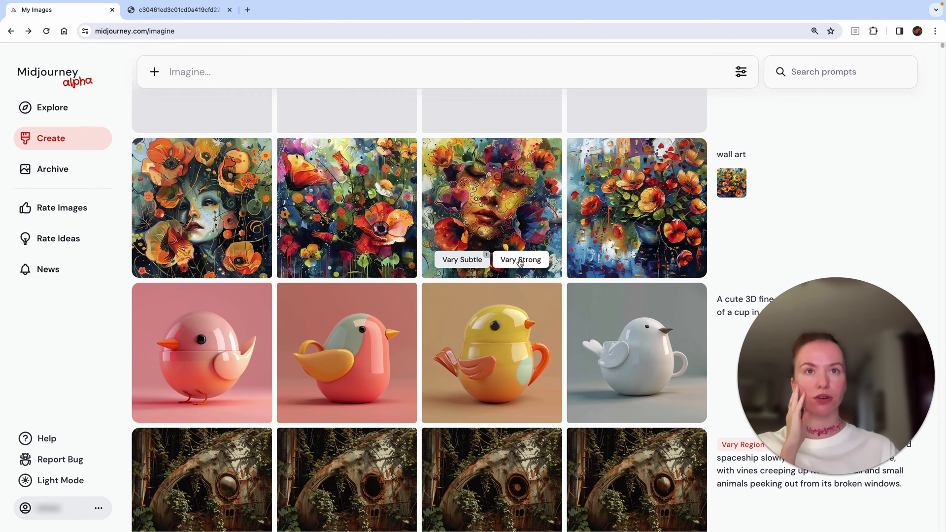
scroll(295, 222, up, 3)
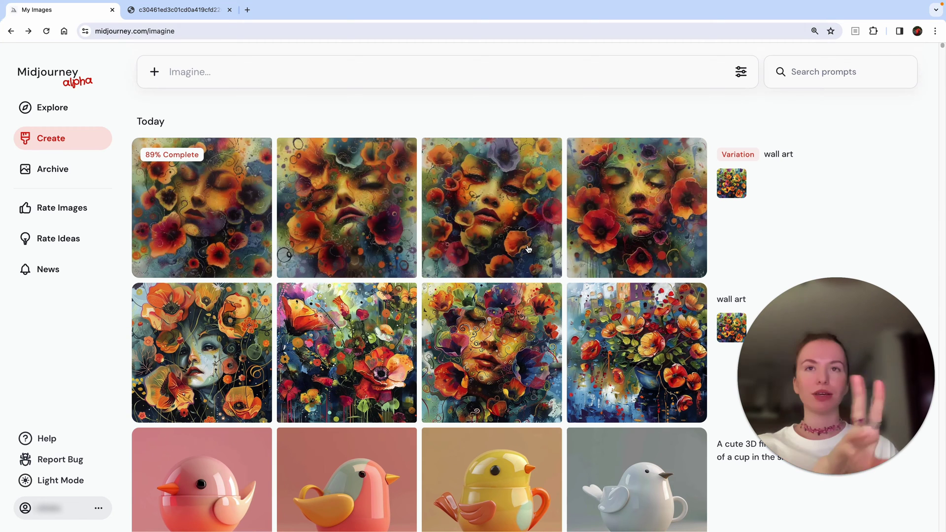
mouse_move(528, 249)
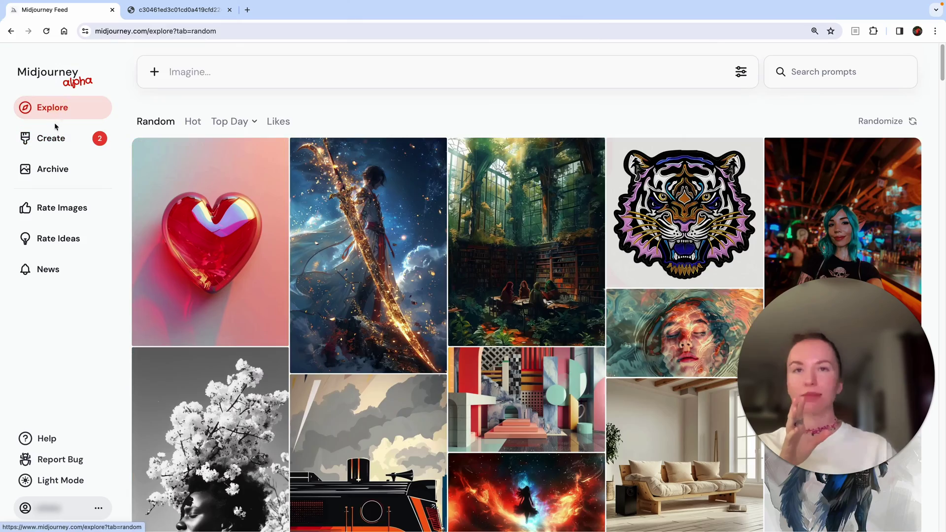
Step: Open the girl-with-cat image from the Explore feed
mouse_move(680, 211)
scroll(532, 376, down, 15)
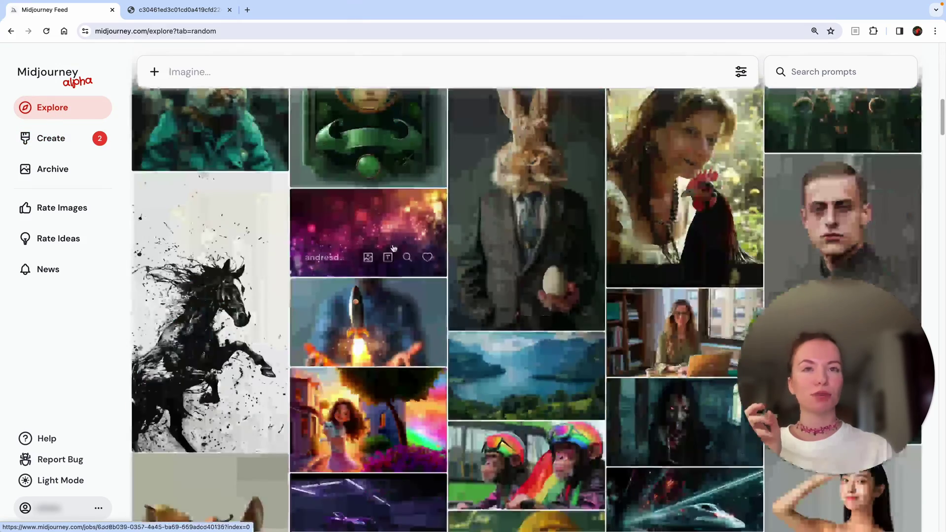
scroll(533, 375, down, 7)
scroll(370, 404, up, 4)
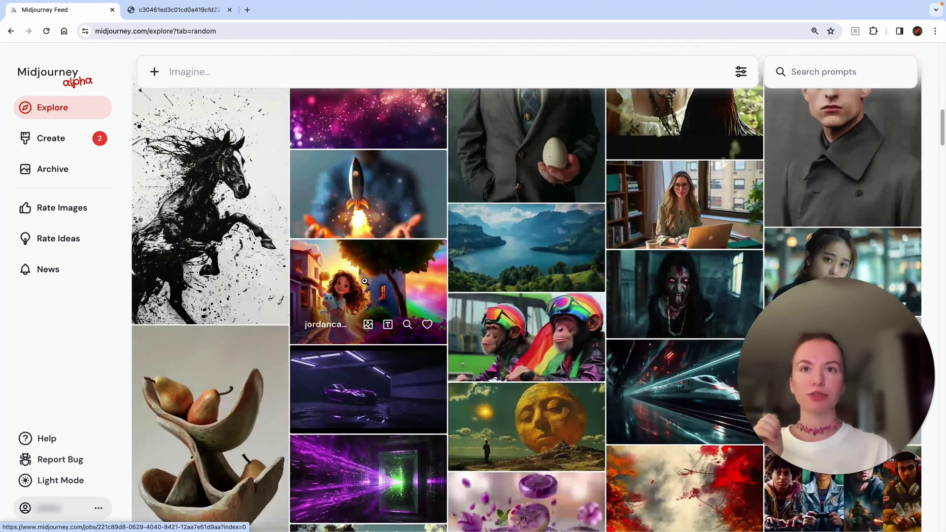
click(355, 315)
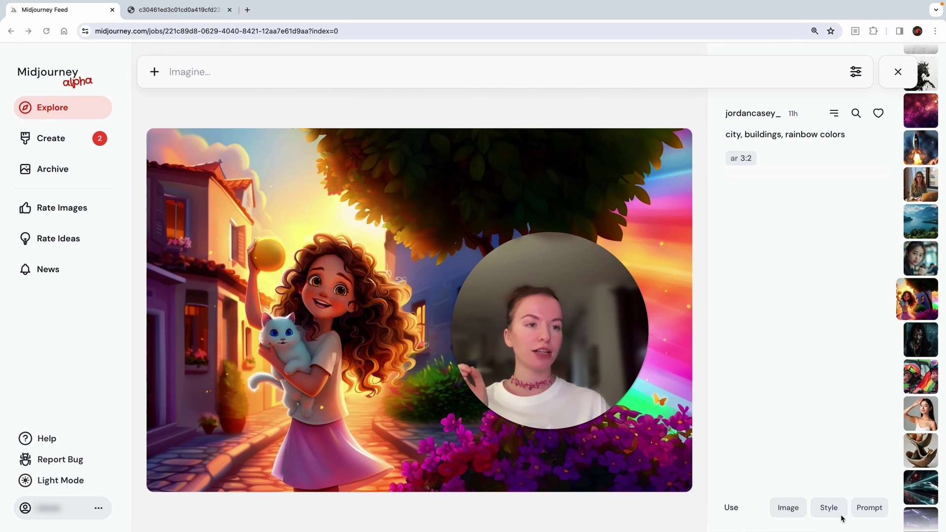
Step: Add the girl-with-cat image to the prompt as an image reference
click(787, 508)
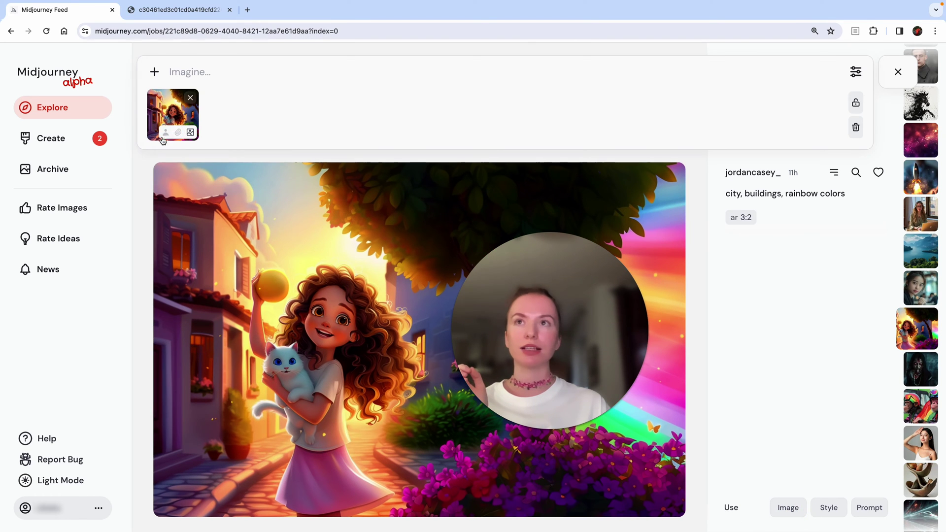
click(191, 99)
click(826, 516)
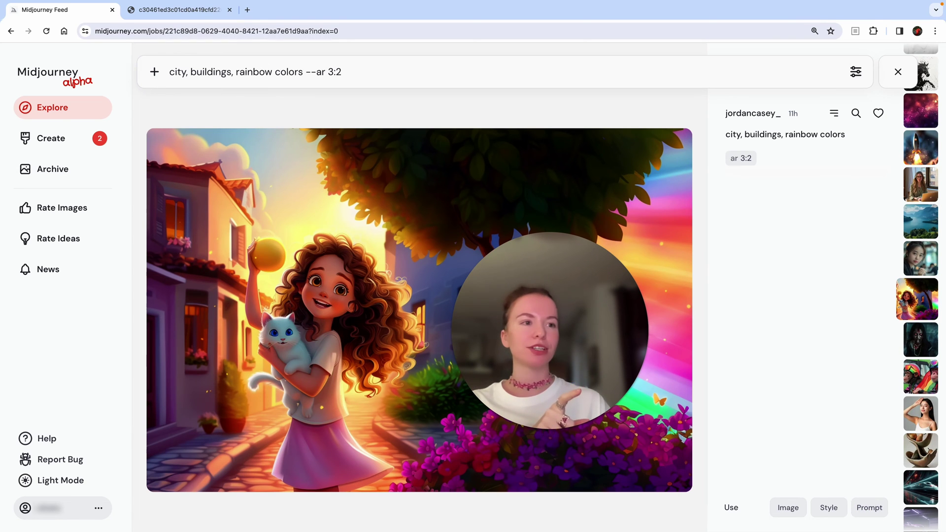
click(788, 508)
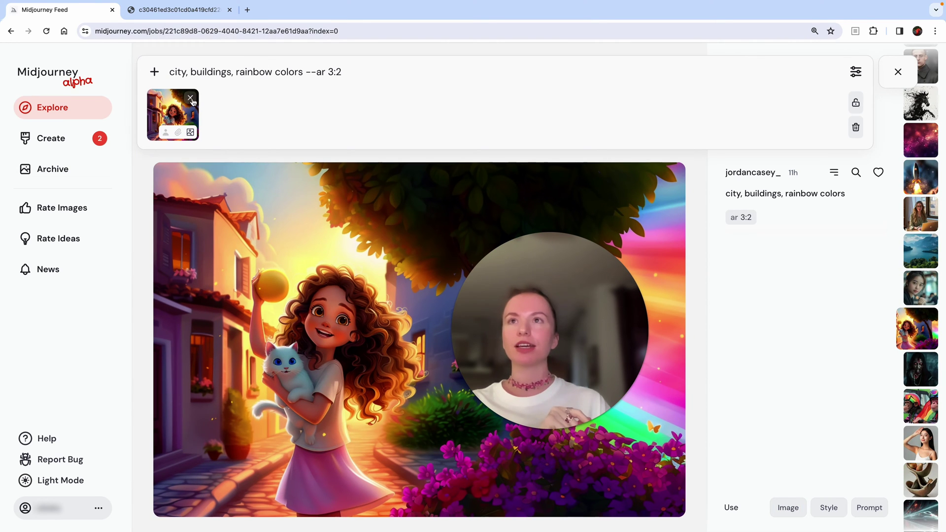
click(347, 71)
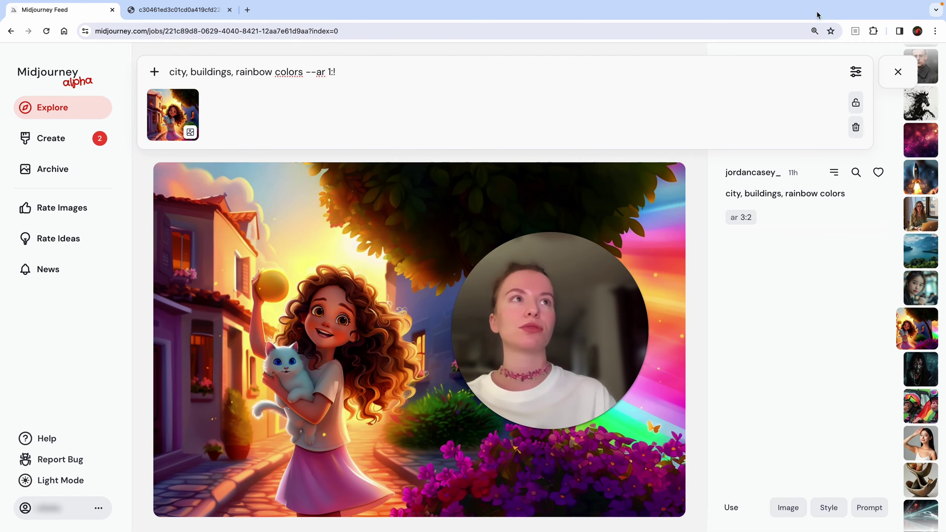
Step: Keep the size at square 1:1 and submit 'city, buildings, rainbow colors', watching it on Create
click(853, 77)
click(319, 238)
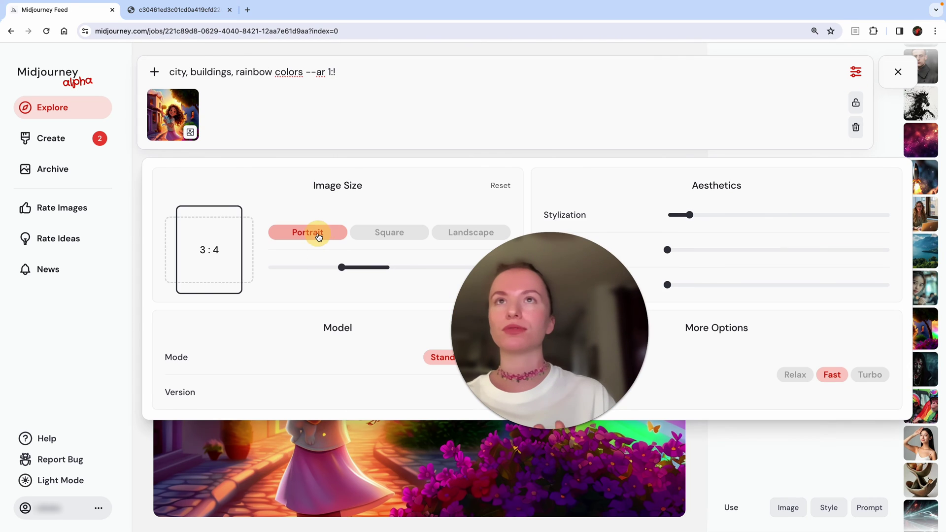
click(501, 186)
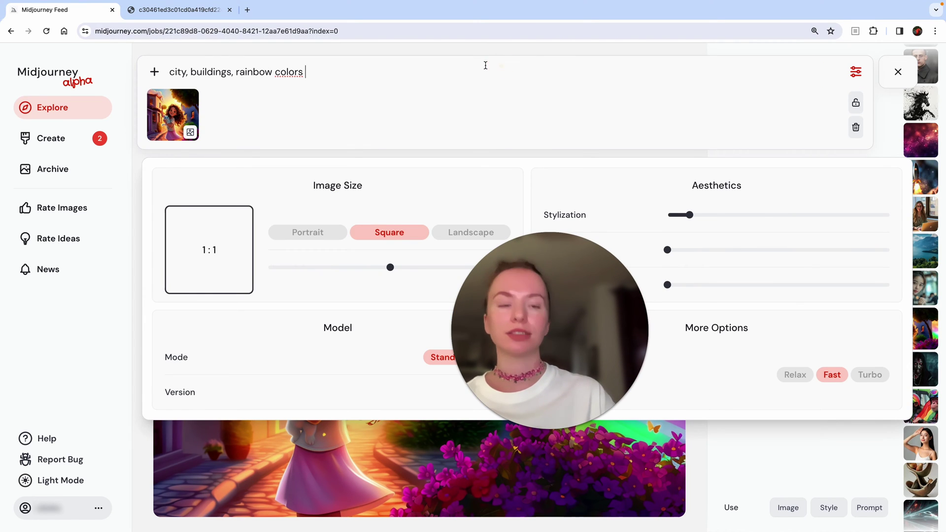
key(Return)
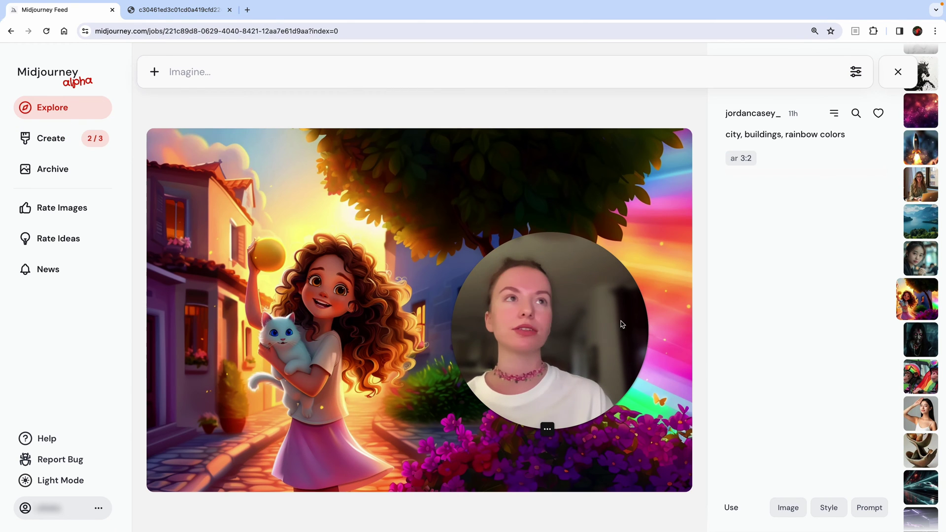
click(898, 71)
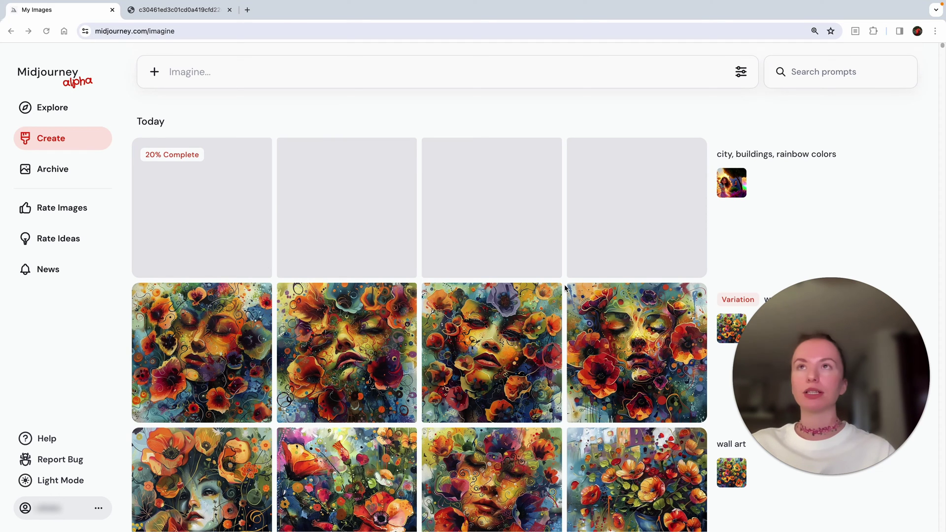
click(230, 10)
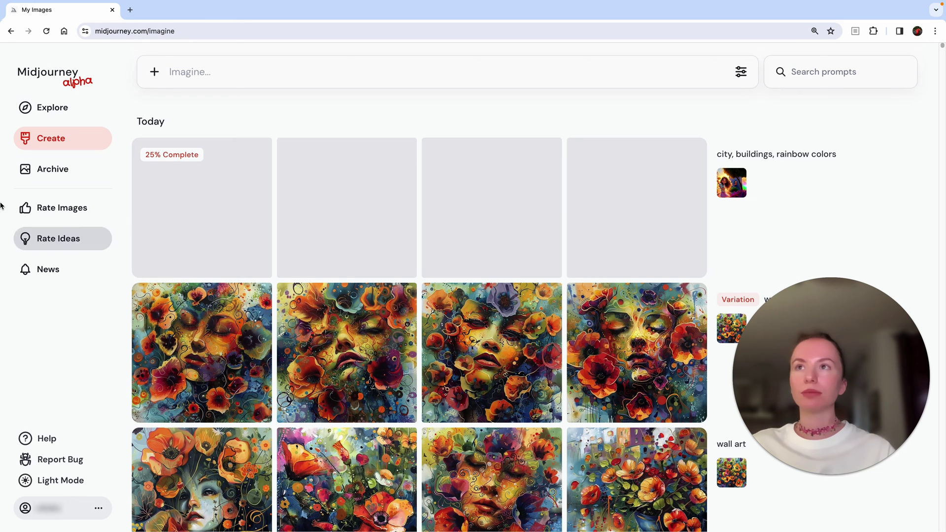
Step: Open the Archive and clear the Hidden rating filter so all images show
click(73, 176)
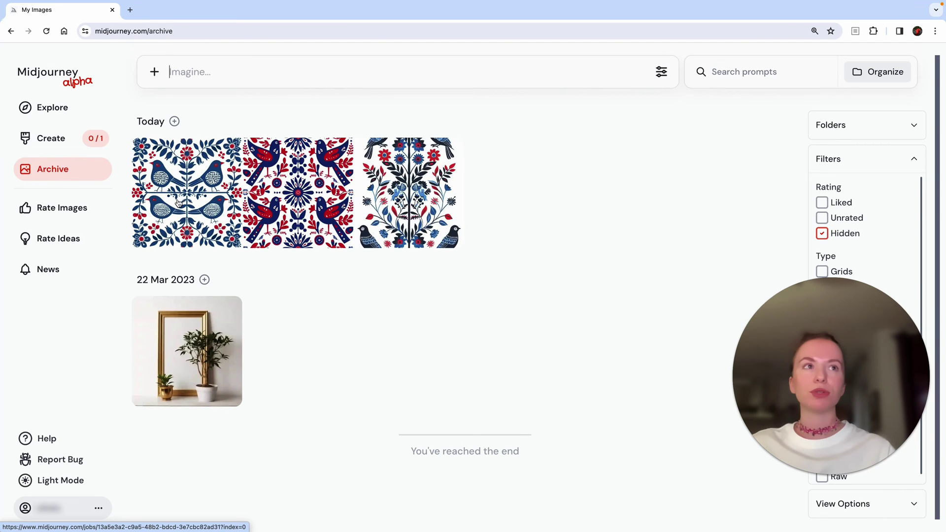
scroll(328, 245, down, 4)
scroll(329, 198, up, 4)
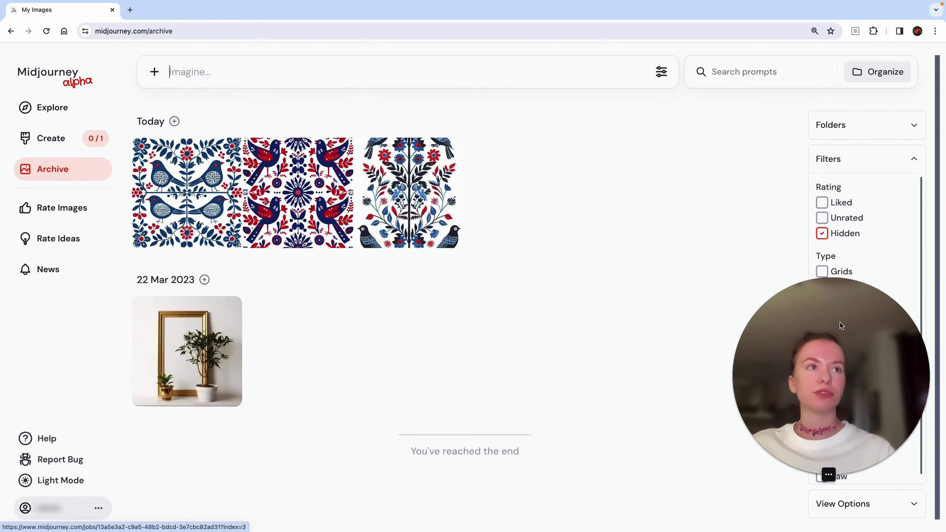
drag(842, 346, 626, 303)
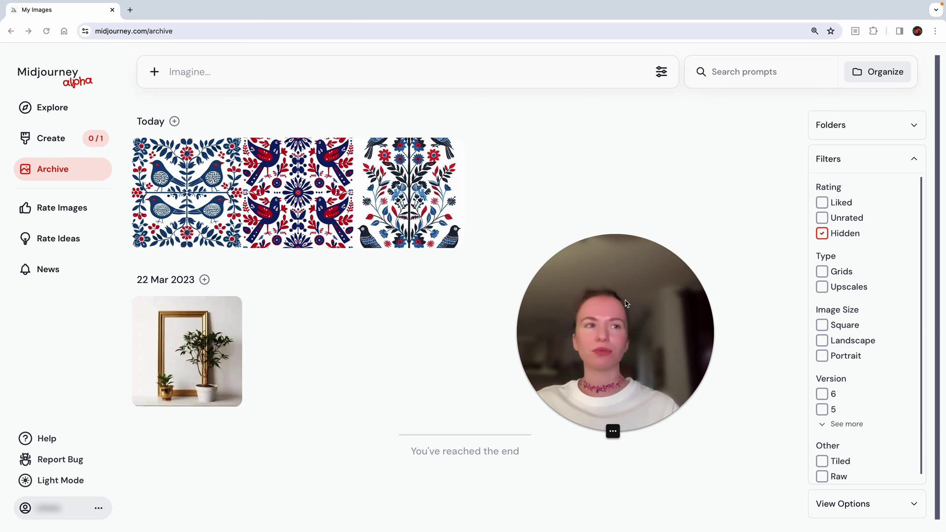
click(829, 241)
Step: Browse the archive grid and open the pink bird cup image
drag(602, 317, 792, 353)
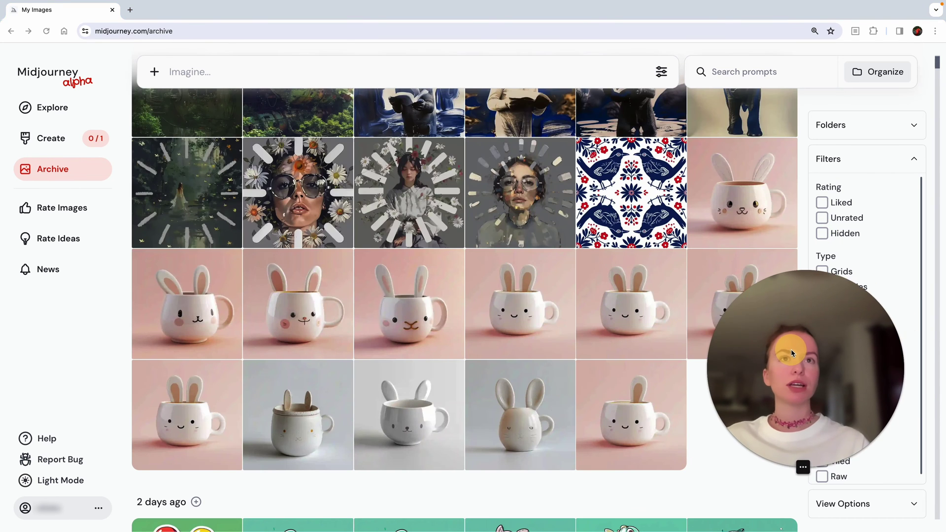
scroll(401, 330, up, 10)
scroll(402, 330, down, 10)
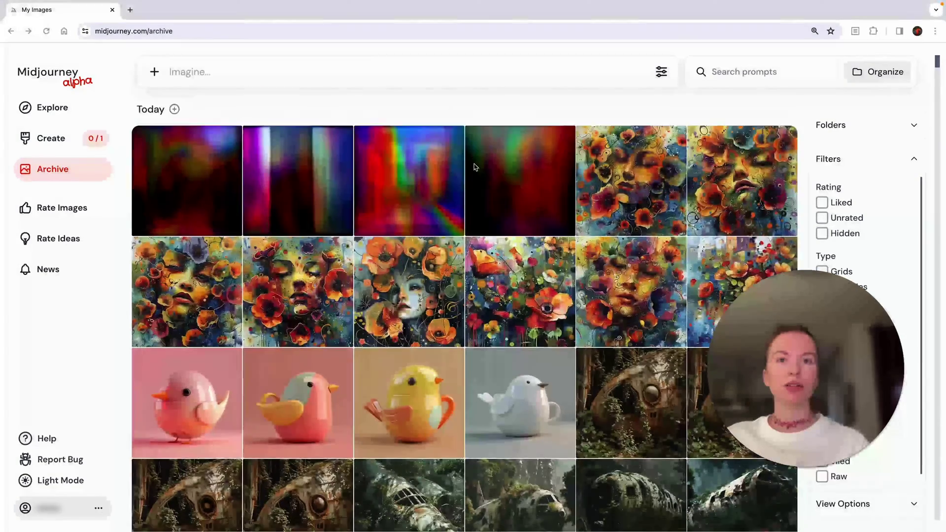
scroll(456, 292, down, 5)
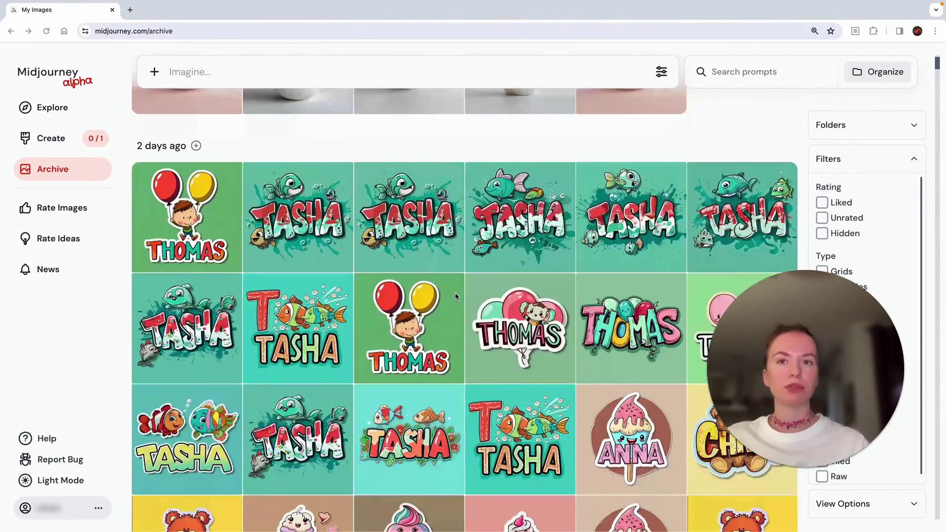
scroll(455, 293, up, 15)
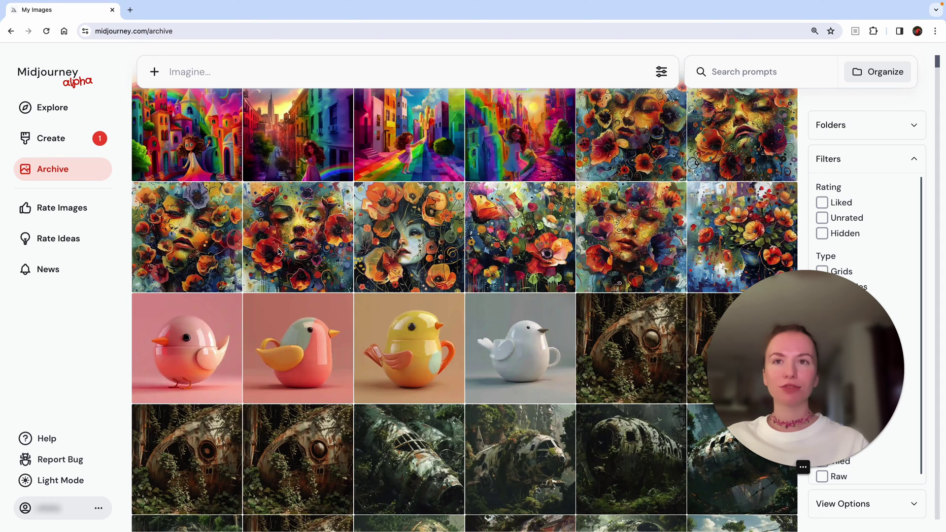
click(180, 350)
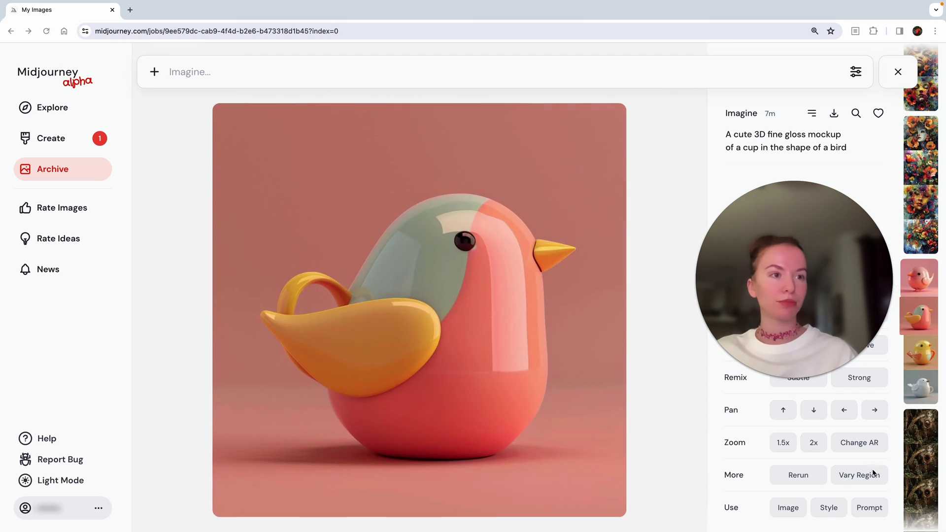
Step: Step back to the pink bird cup image and copy its prompt into the Imagine bar
key(Up)
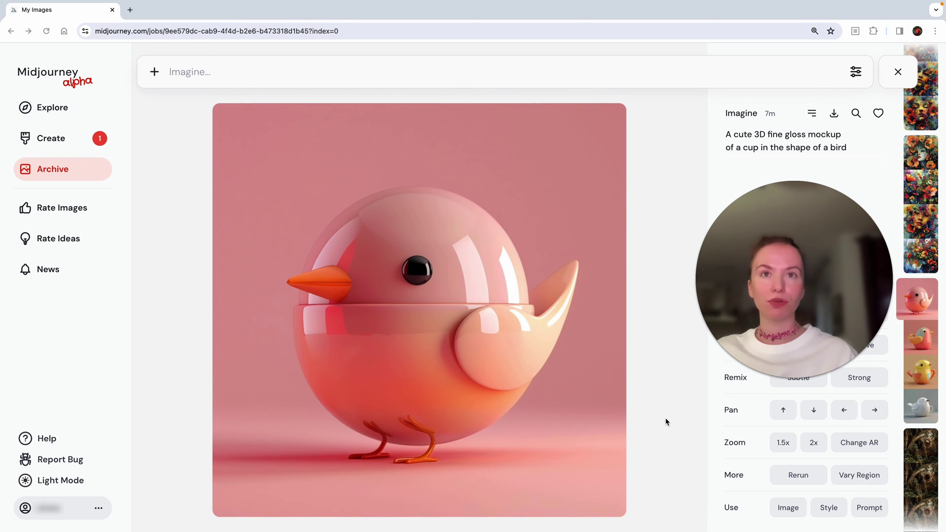
click(869, 509)
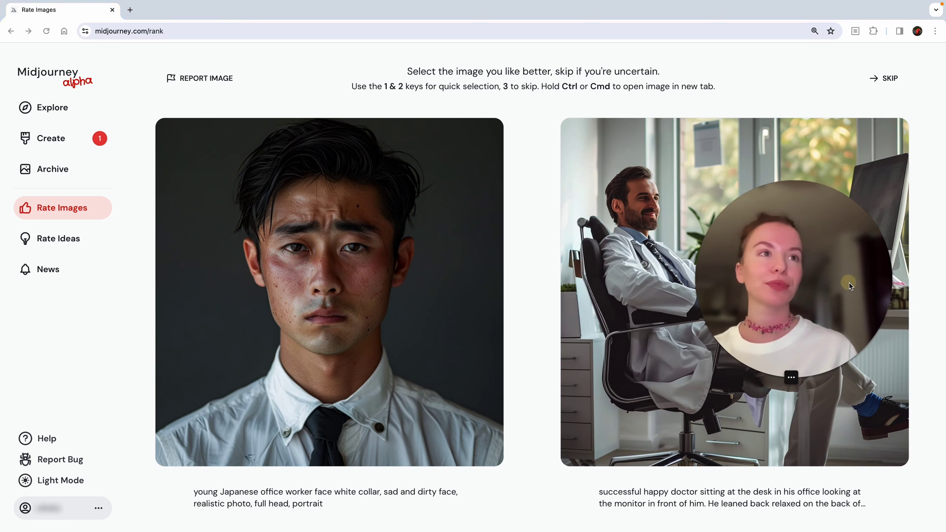
Step: Rate pairs, preferring the sad office worker, coffee and chocolates, pastel texture and metallic fractal images
drag(864, 282, 18, 341)
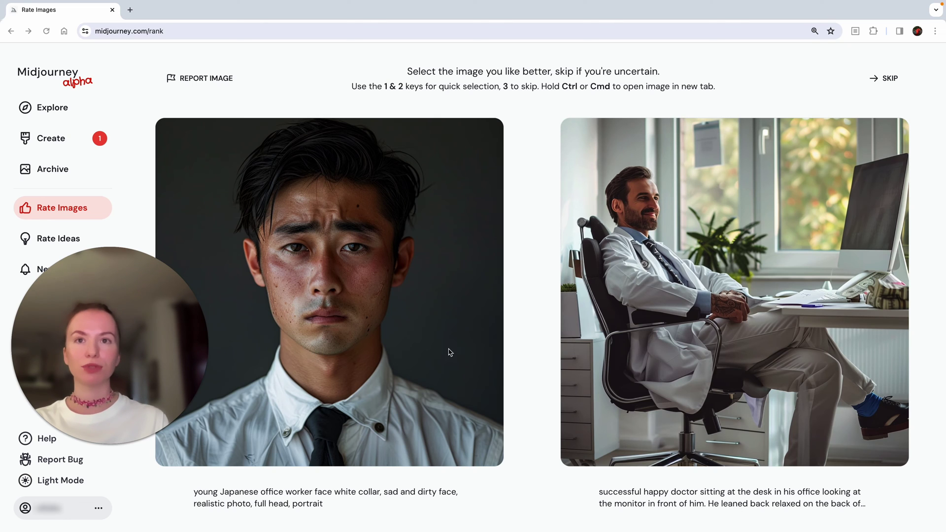
click(431, 377)
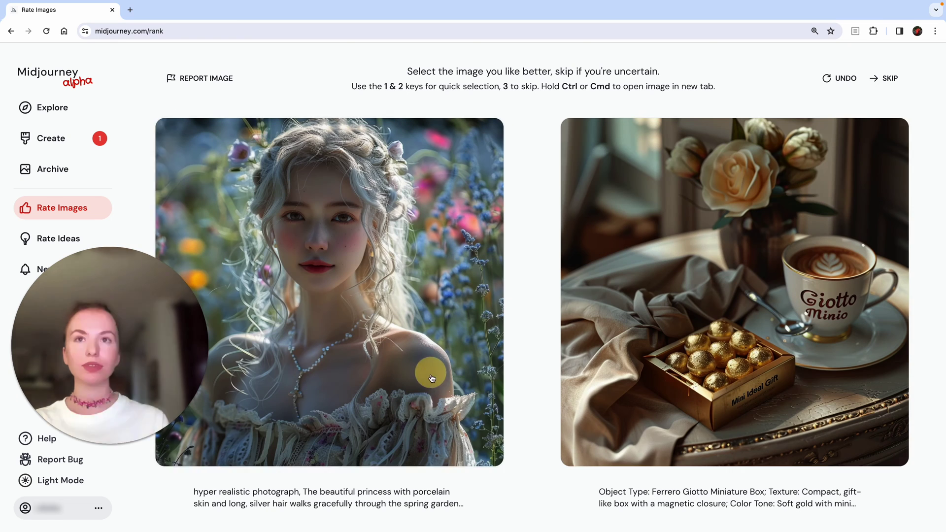
click(592, 463)
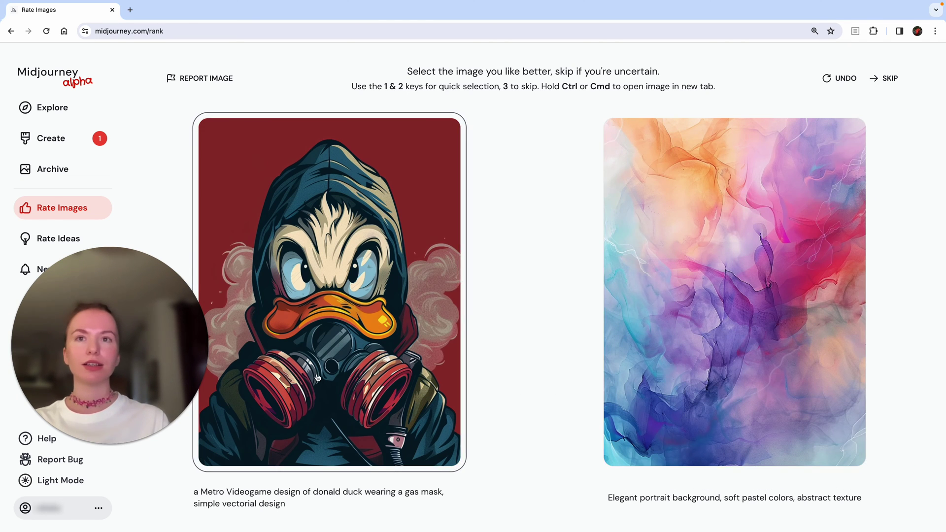
click(640, 370)
click(432, 335)
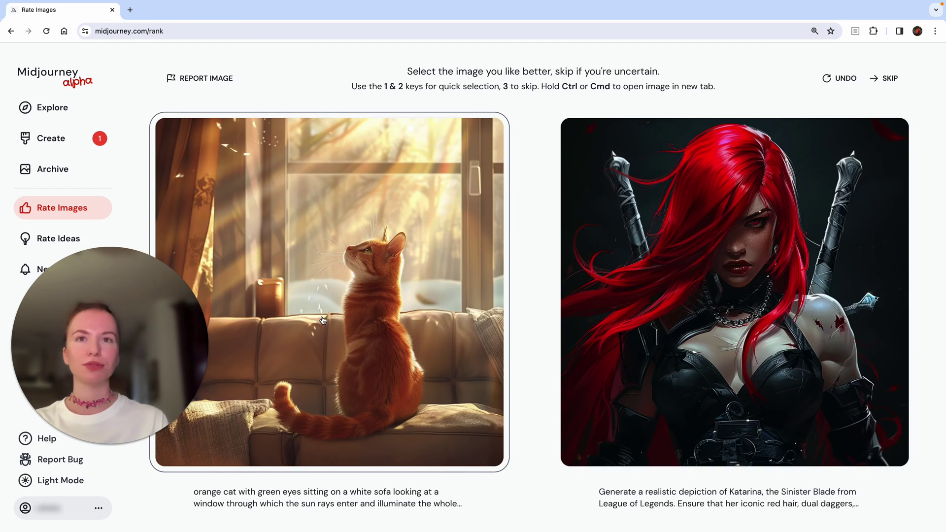
click(323, 321)
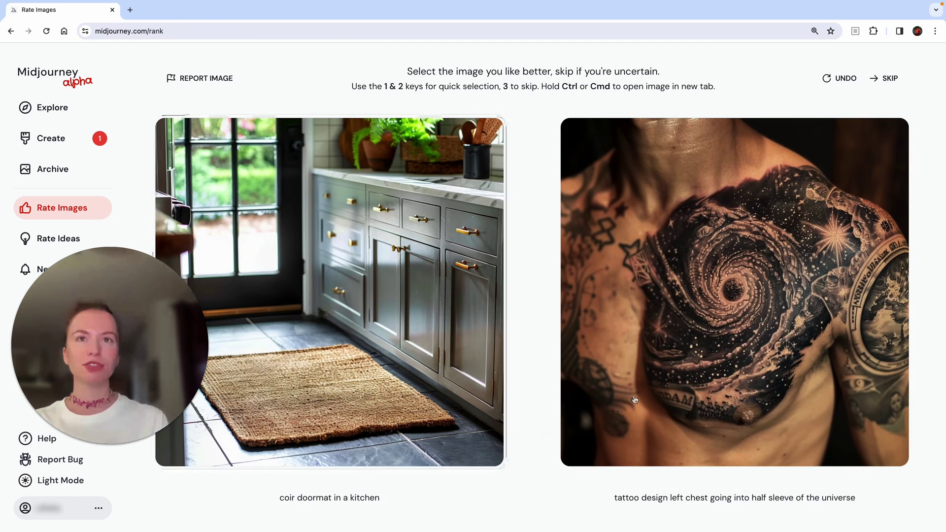
Step: Rate more pairs, choosing the kitchen doormat, Costa Rica paddleboarding and three cocktails images
click(326, 320)
click(668, 337)
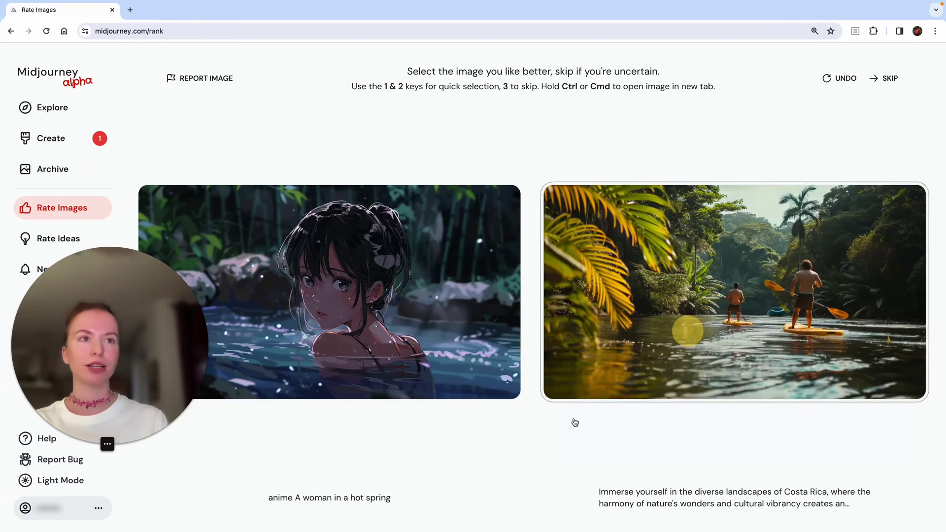
key(2)
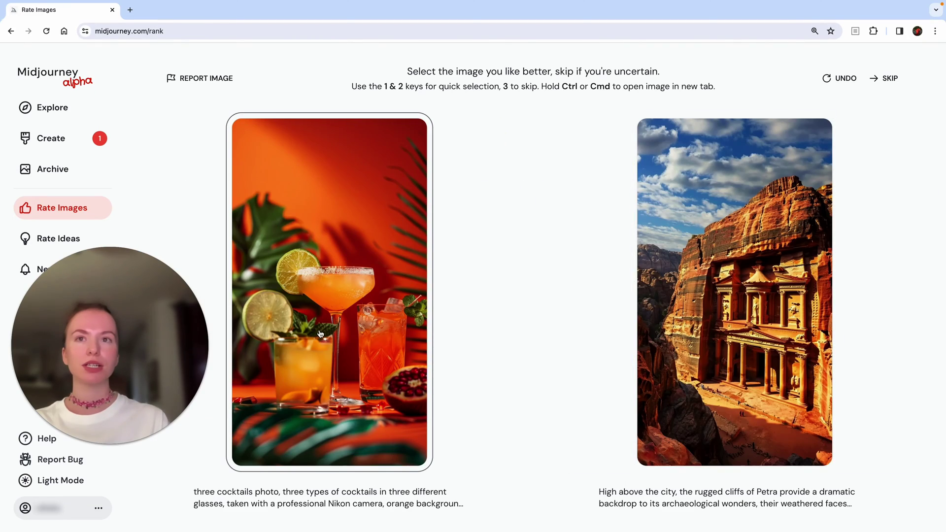
click(258, 461)
click(426, 350)
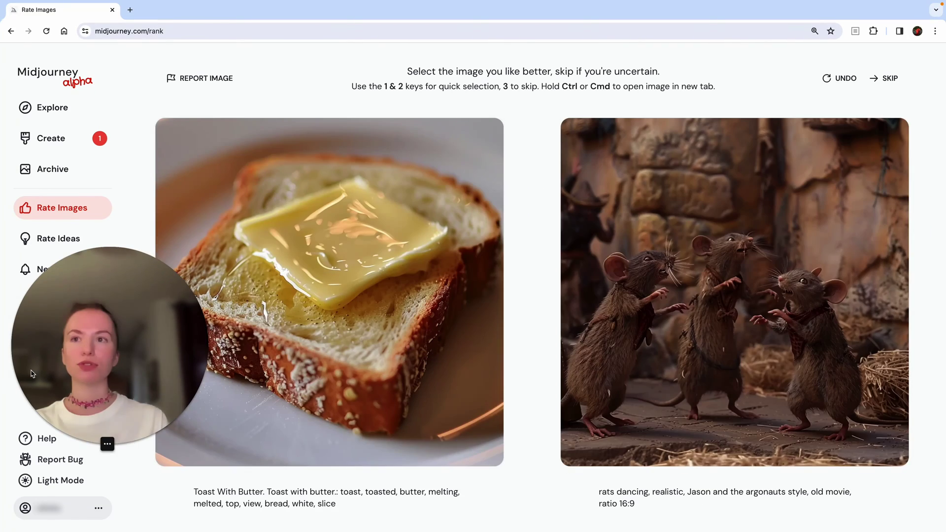
click(248, 356)
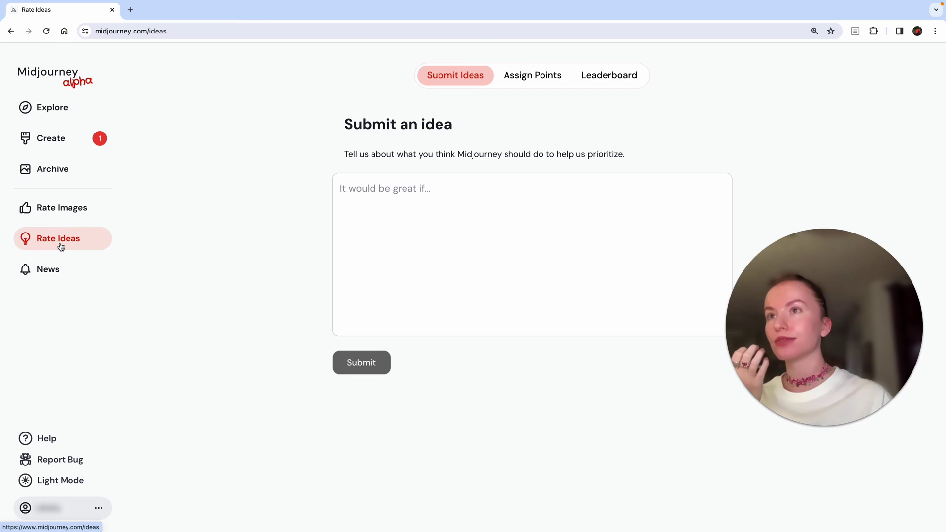
Step: Type test letters into the idea box and erase them, leaving the form empty
click(470, 237)
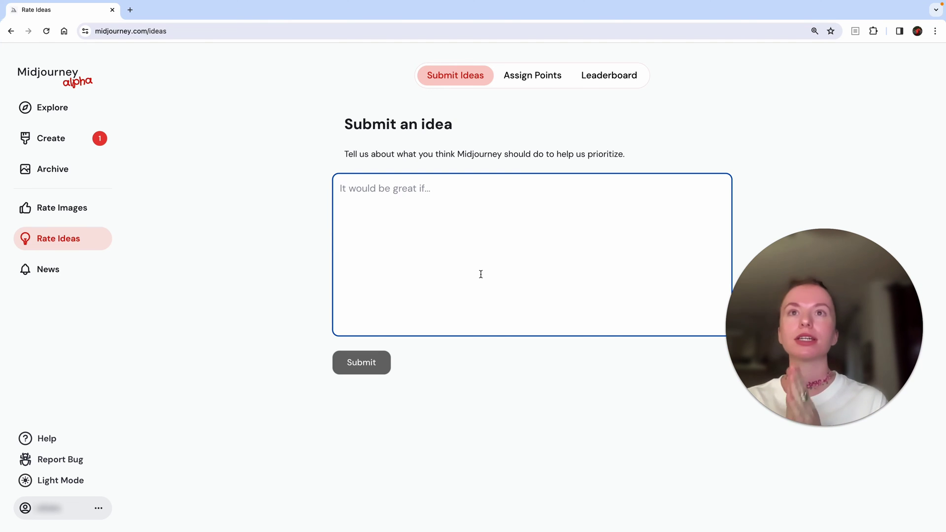
text(mdfkd)
key(BackSpace)
key(BackSpace)
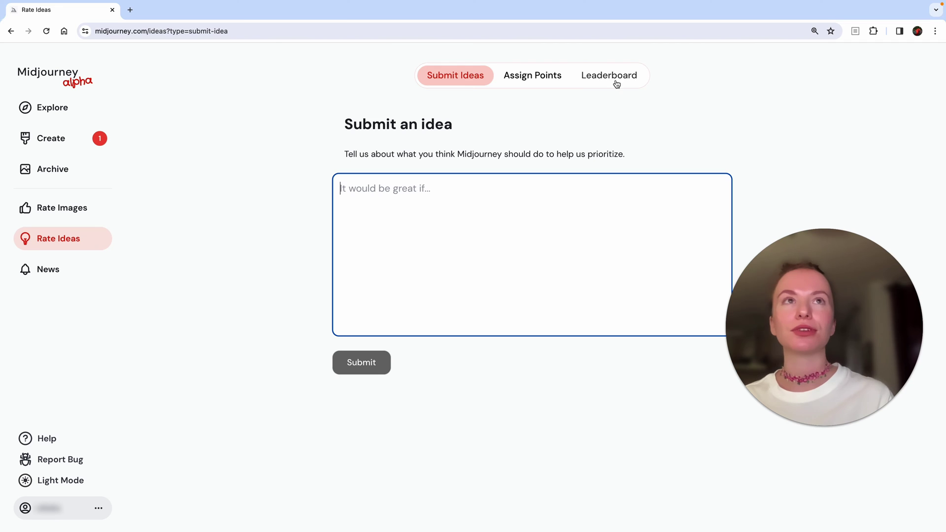
click(617, 85)
Step: Scroll the ideas Leaderboard, topped by 'Improve hands and fingers.' at 657 points
drag(732, 184, 732, 200)
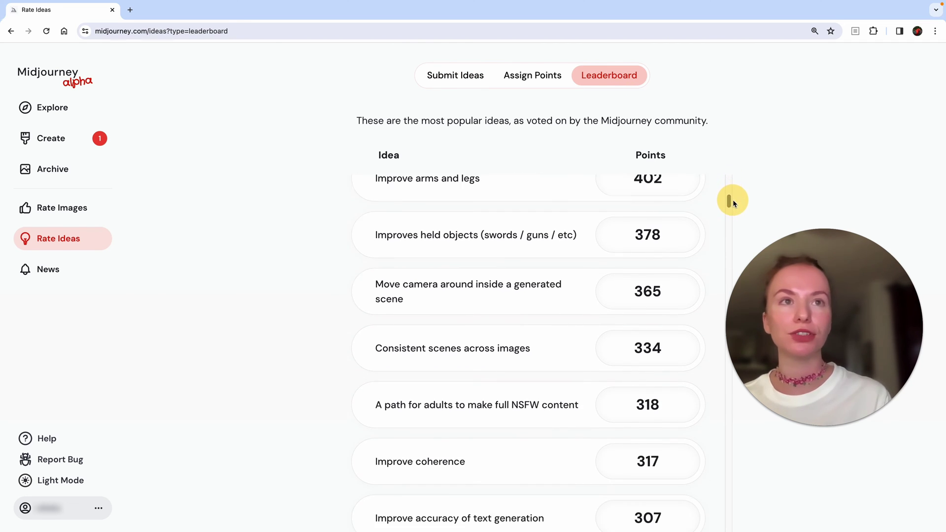
drag(891, 312, 903, 362)
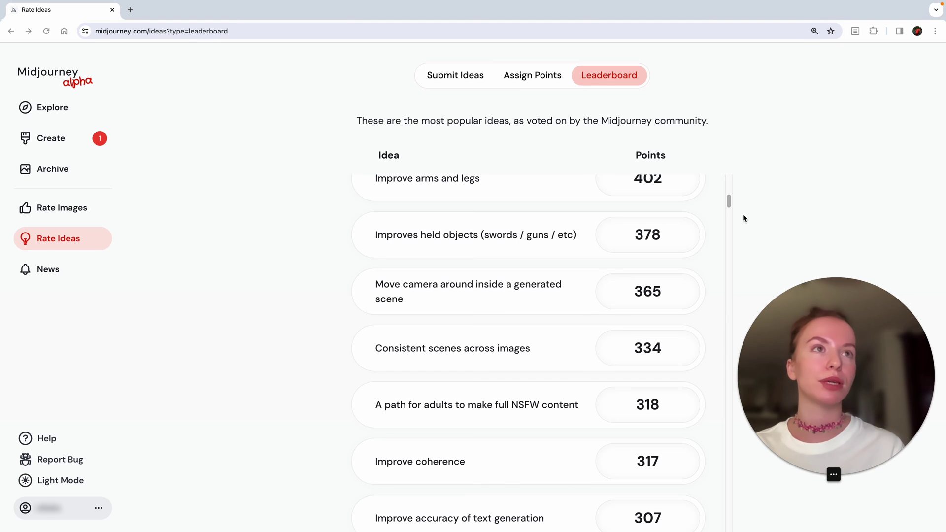
click(735, 285)
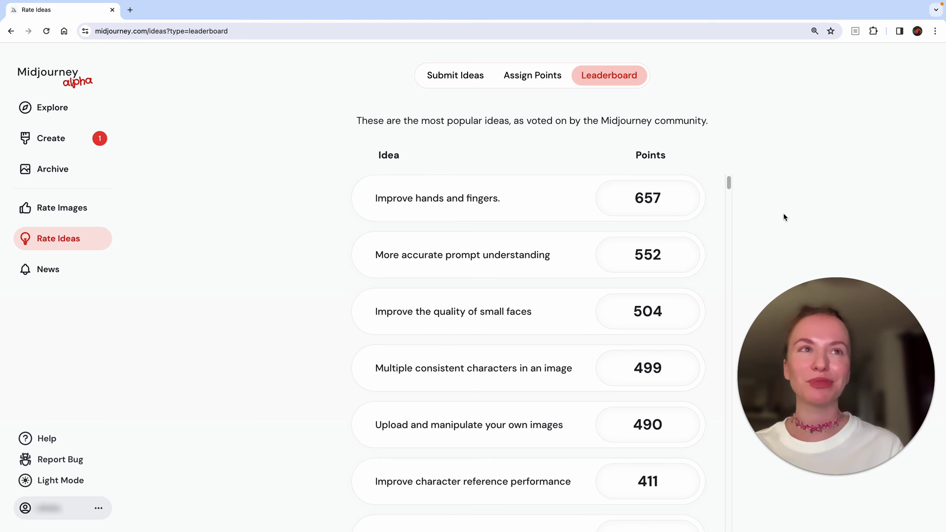
drag(729, 184, 764, 158)
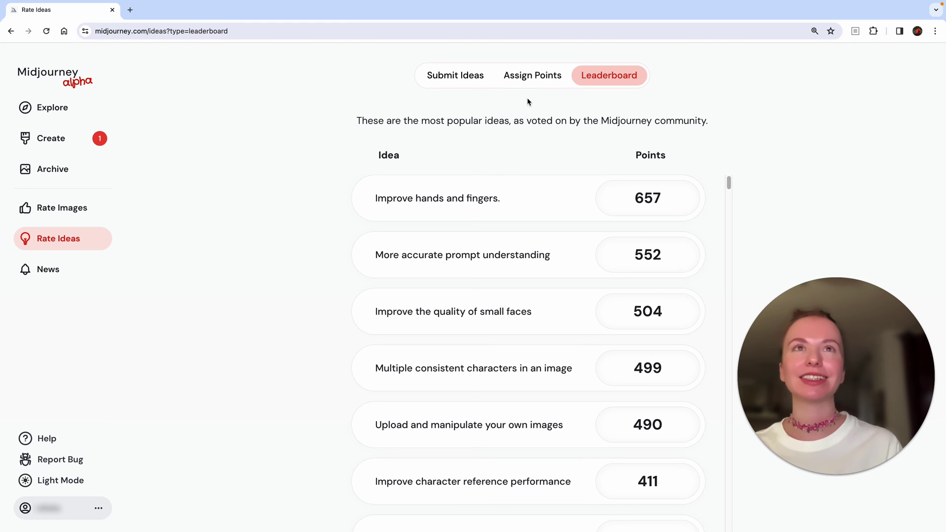
Step: In Assign Points, try adding points to the fast-hours donation and imagine bar ideas
click(540, 77)
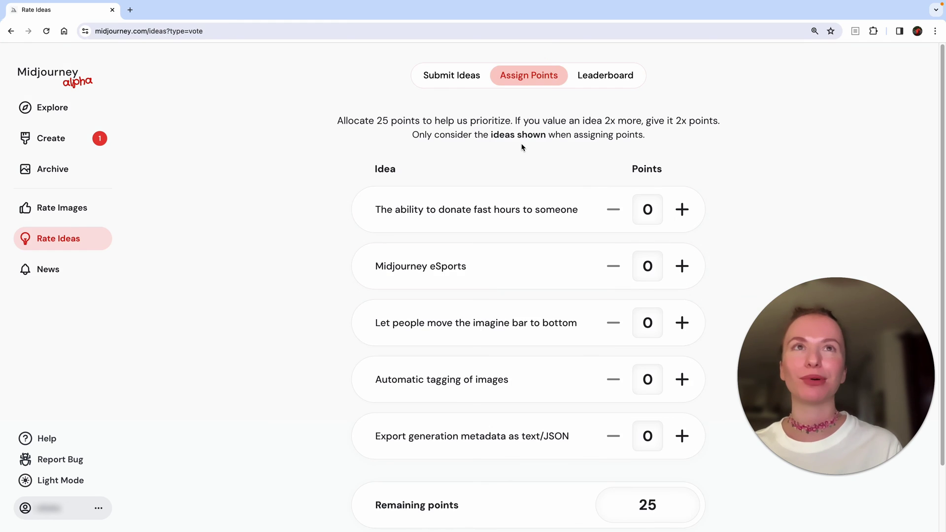
scroll(328, 232, down, 2)
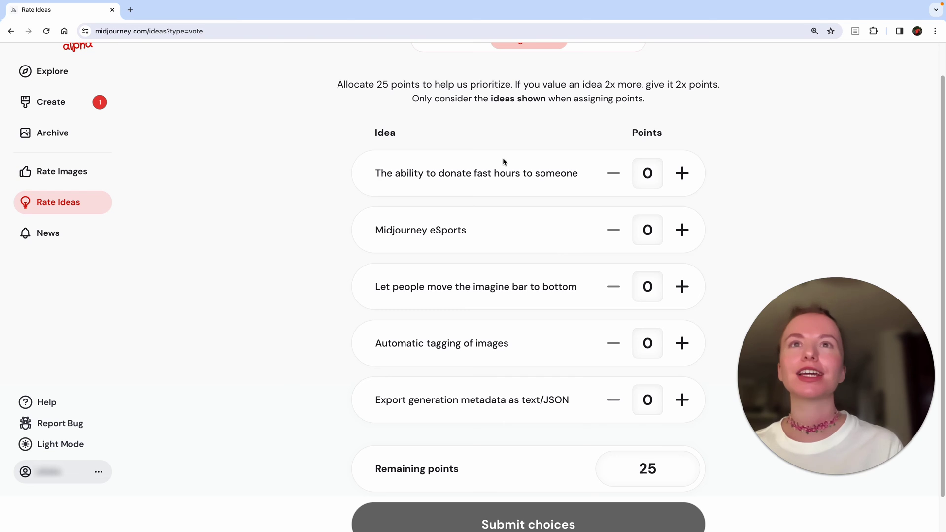
click(682, 173)
click(682, 173)
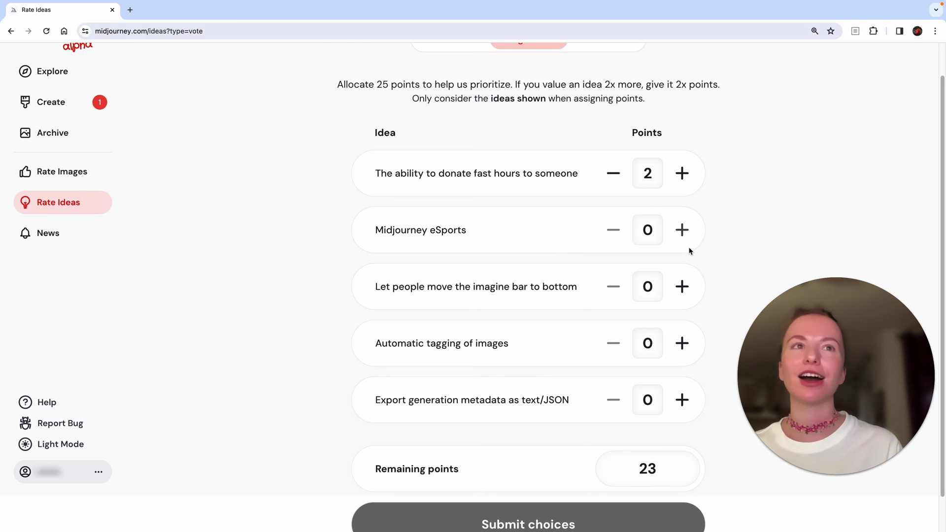
click(682, 288)
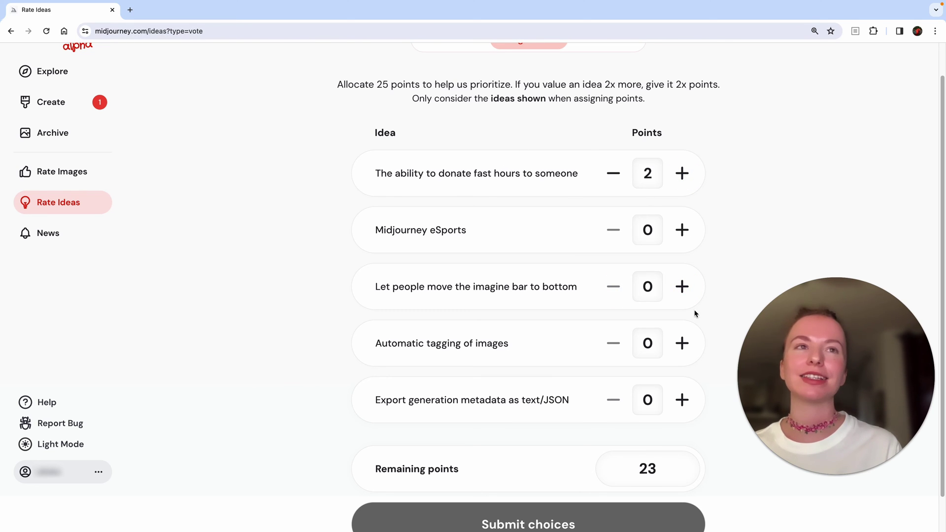
click(622, 175)
click(622, 175)
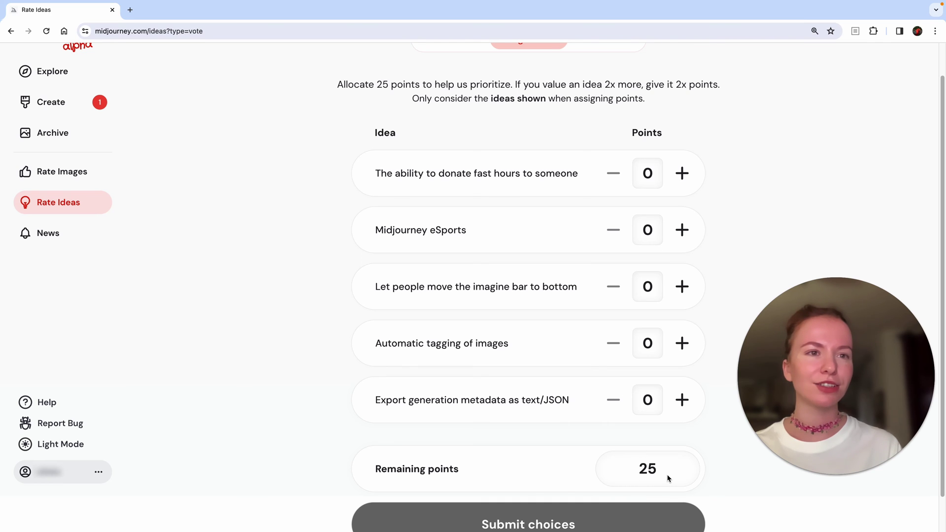
Step: Add then remove two points on the metadata export idea, and give fast-hours donation one
click(682, 399)
click(683, 400)
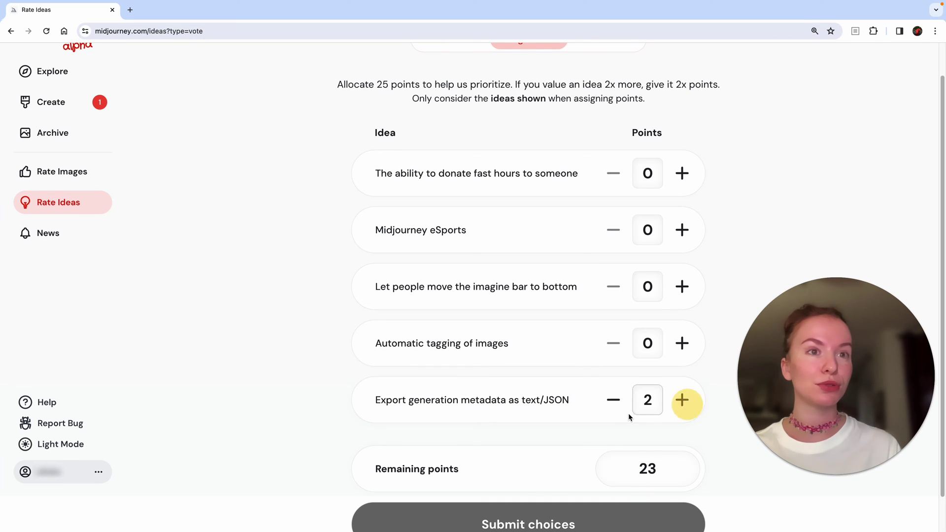
click(612, 400)
click(612, 400)
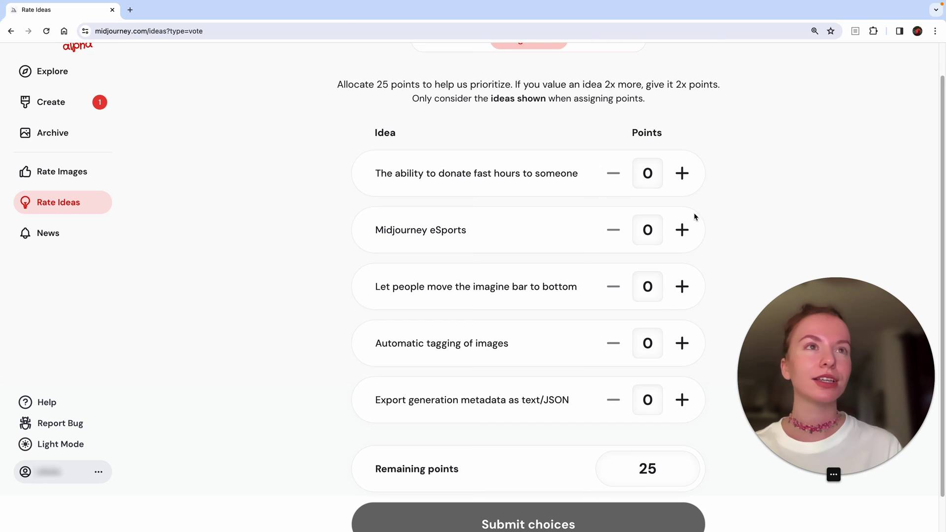
click(682, 174)
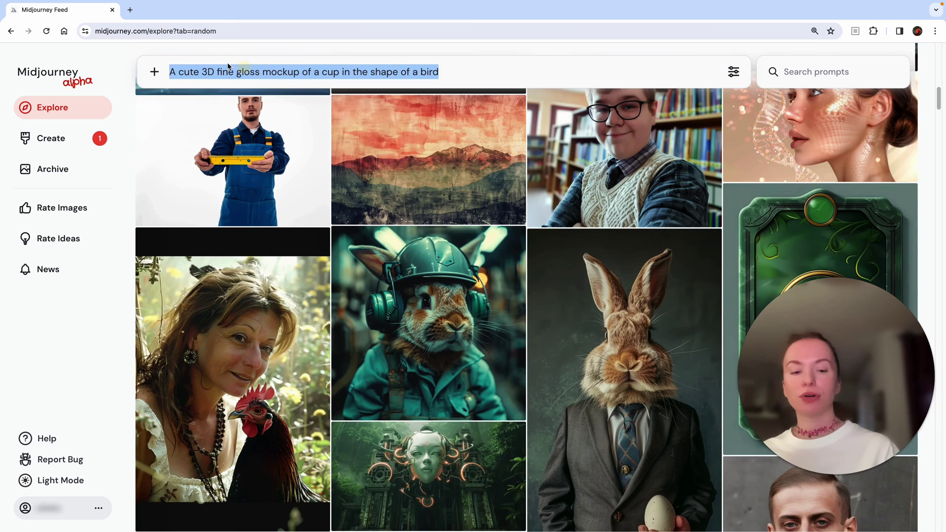
Step: Delete the bird cup prompt, then open and close the Report an Issue form unsent
key(BackSpace)
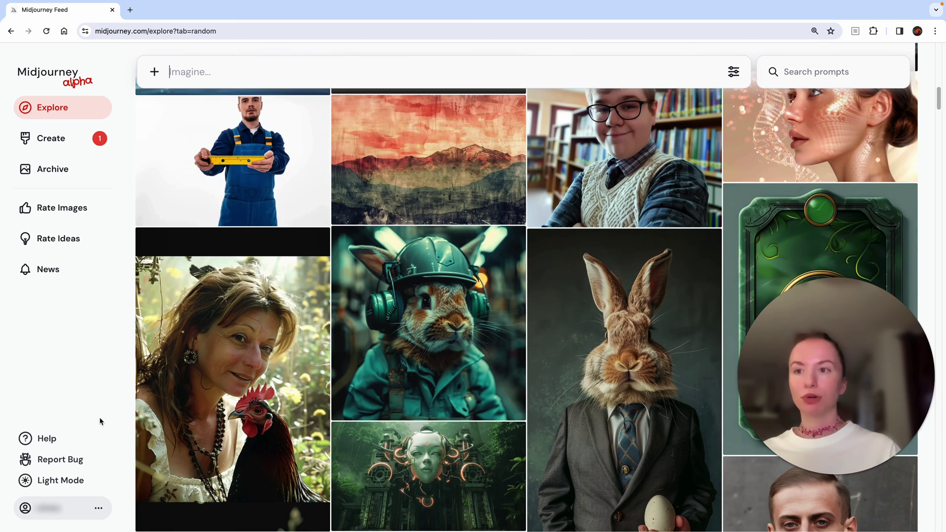
click(60, 460)
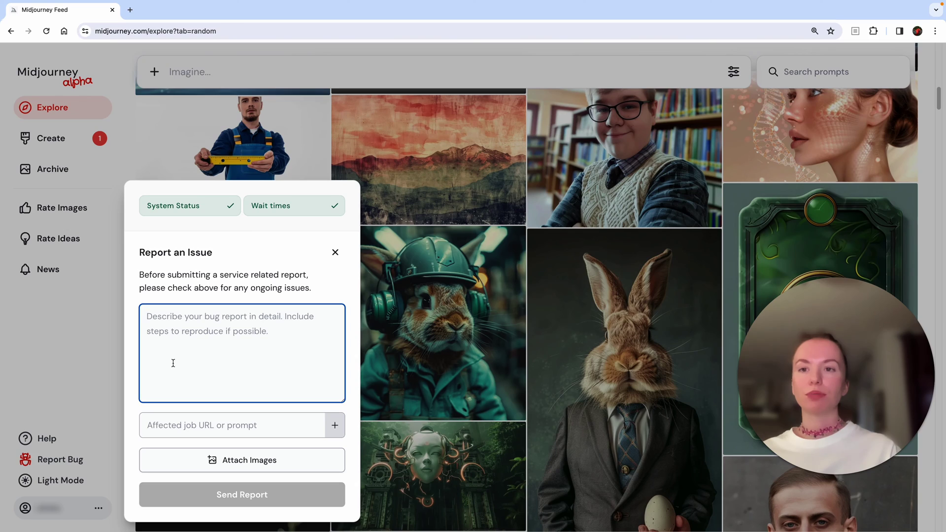
click(336, 252)
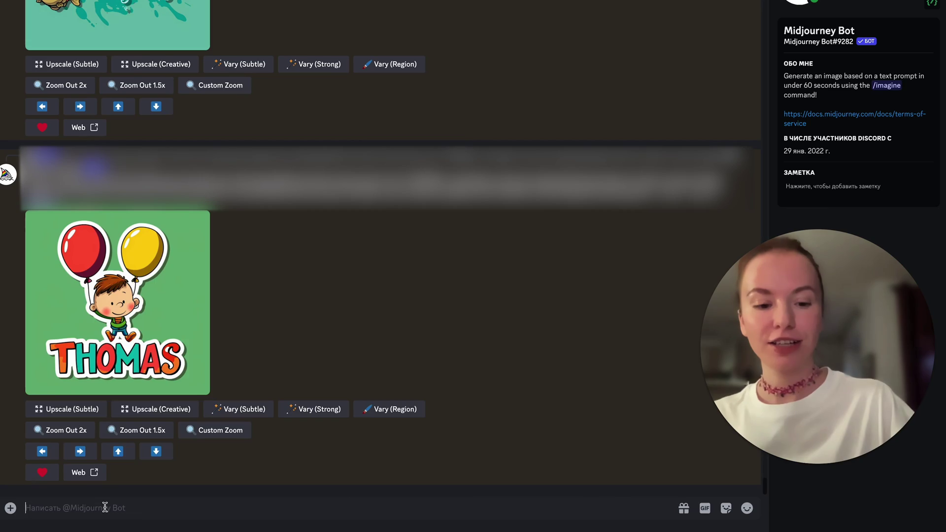
Step: Run /info with the Midjourney Bot and highlight the Fast Usage figure of 3186 images
text(/)
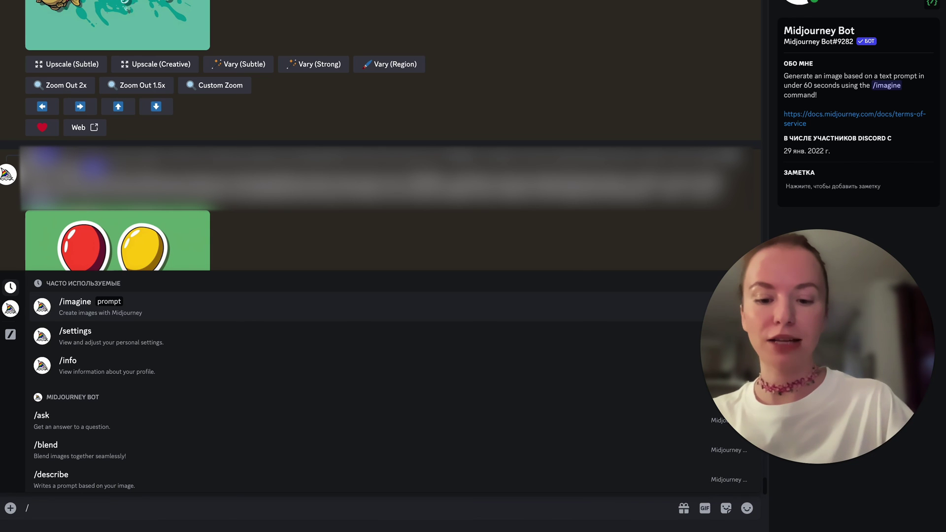
text(im)
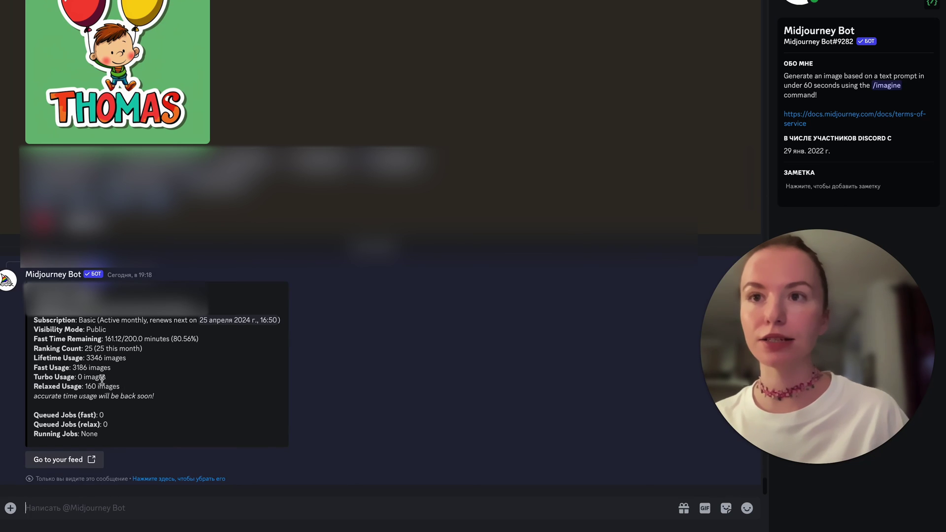
drag(112, 368, 73, 367)
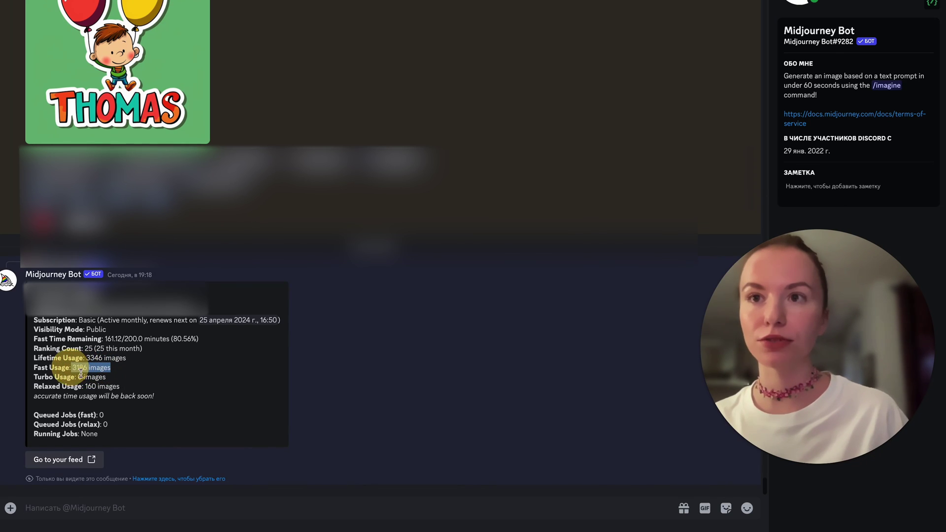